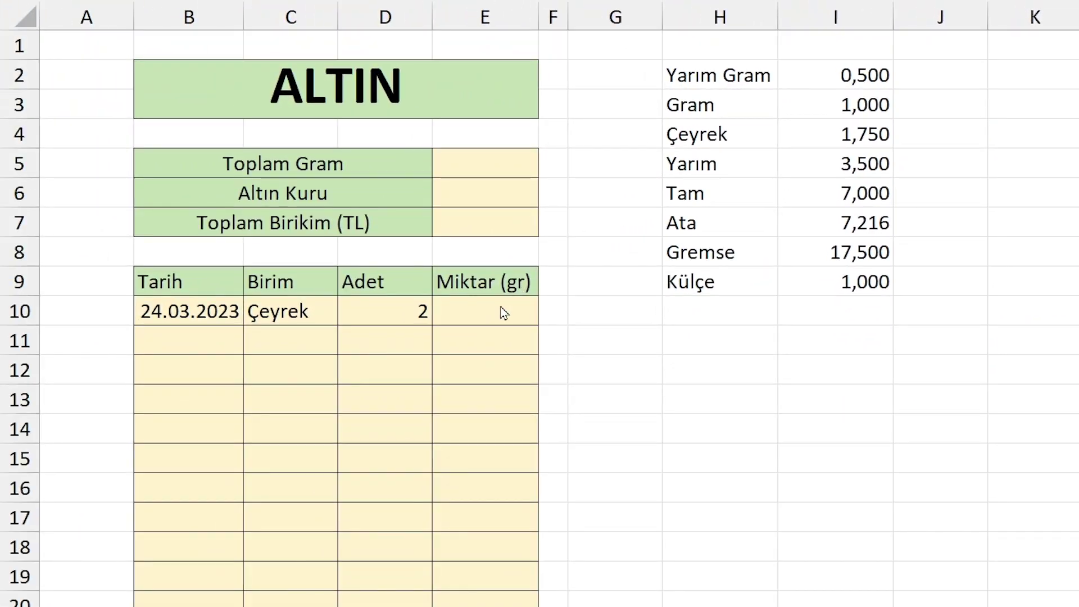
Enter the trial formula =I4*D10 in E10, multiplying the Çeyrek weight 1,750 by the Adet
left_click(504, 314)
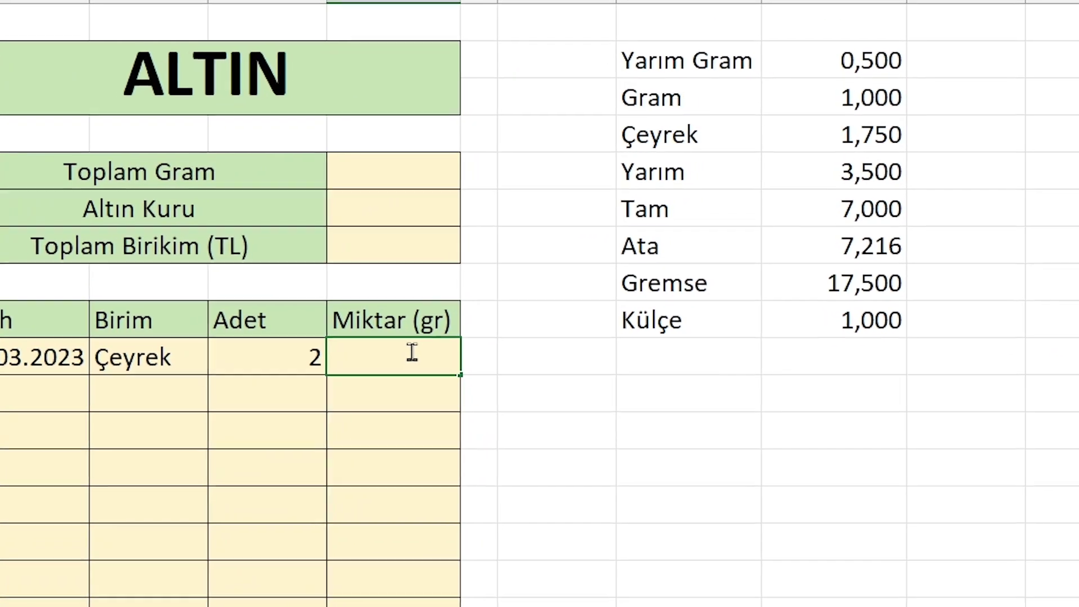
type("=")
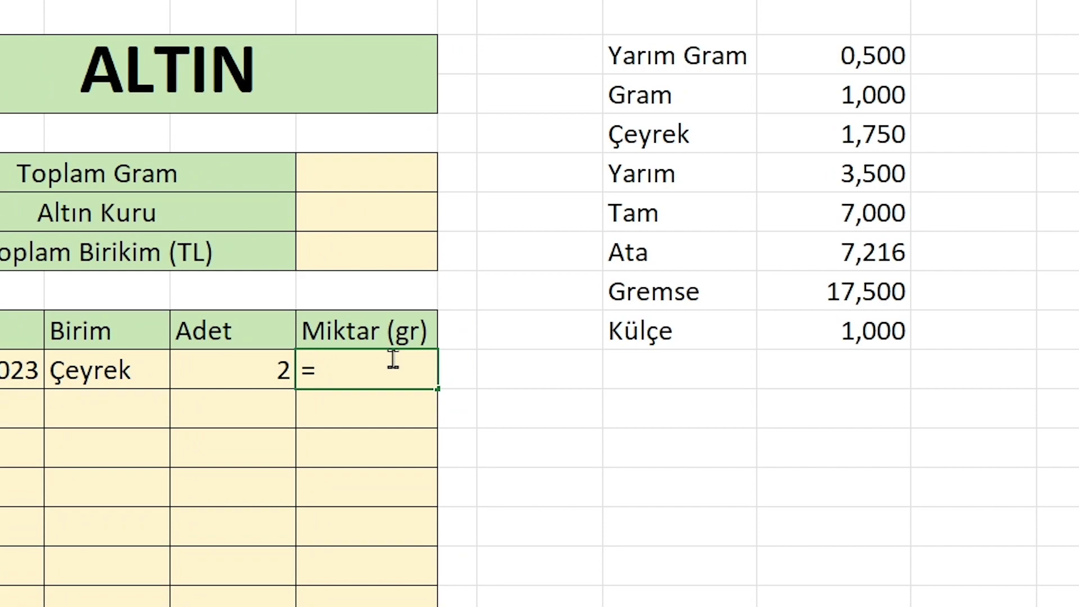
left_click(818, 143)
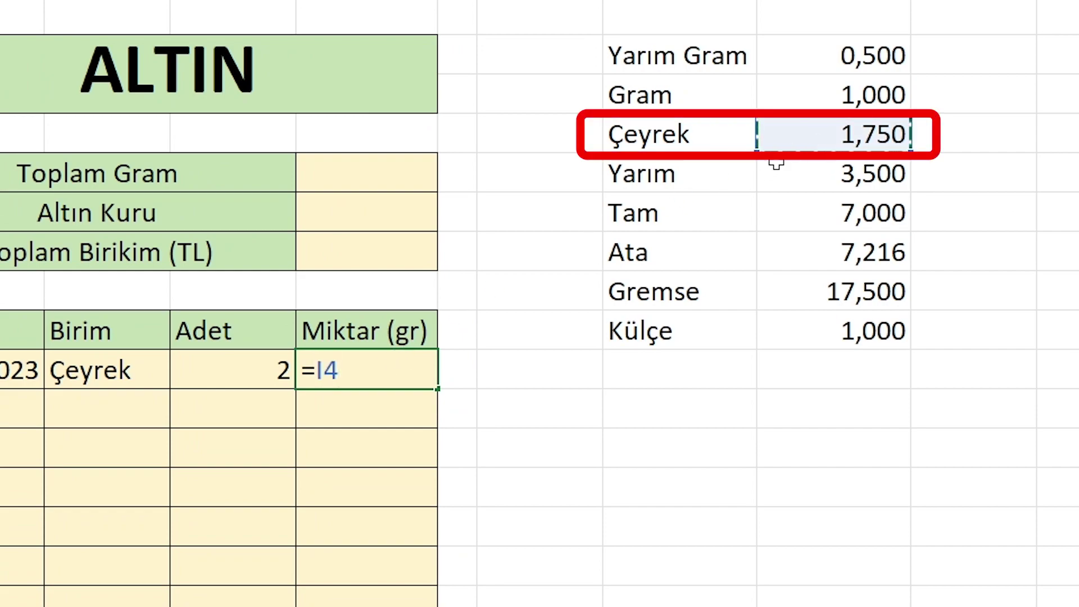
type("*")
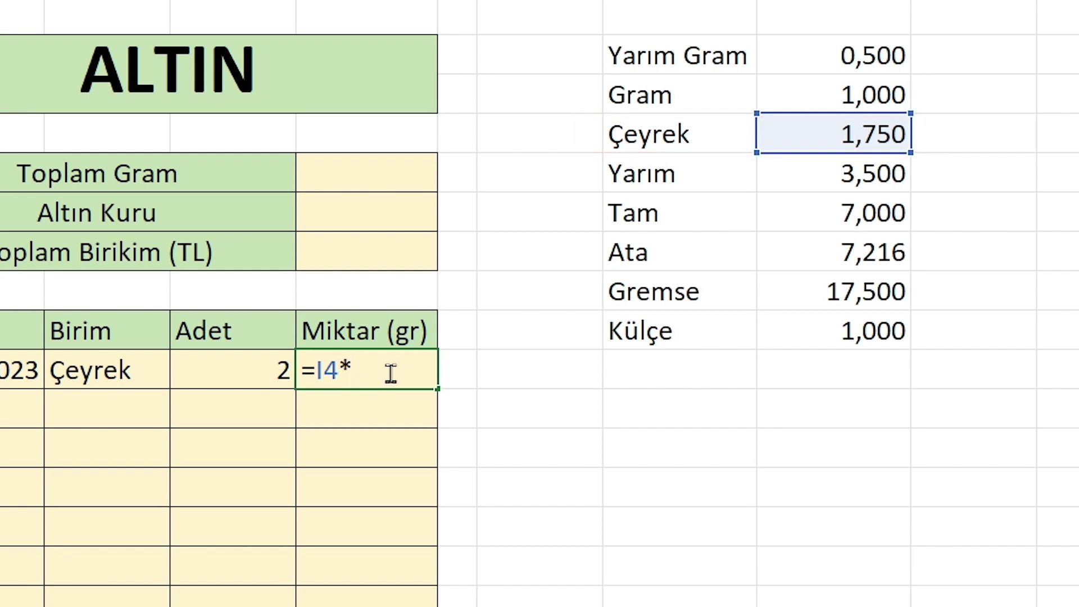
left_click(242, 379)
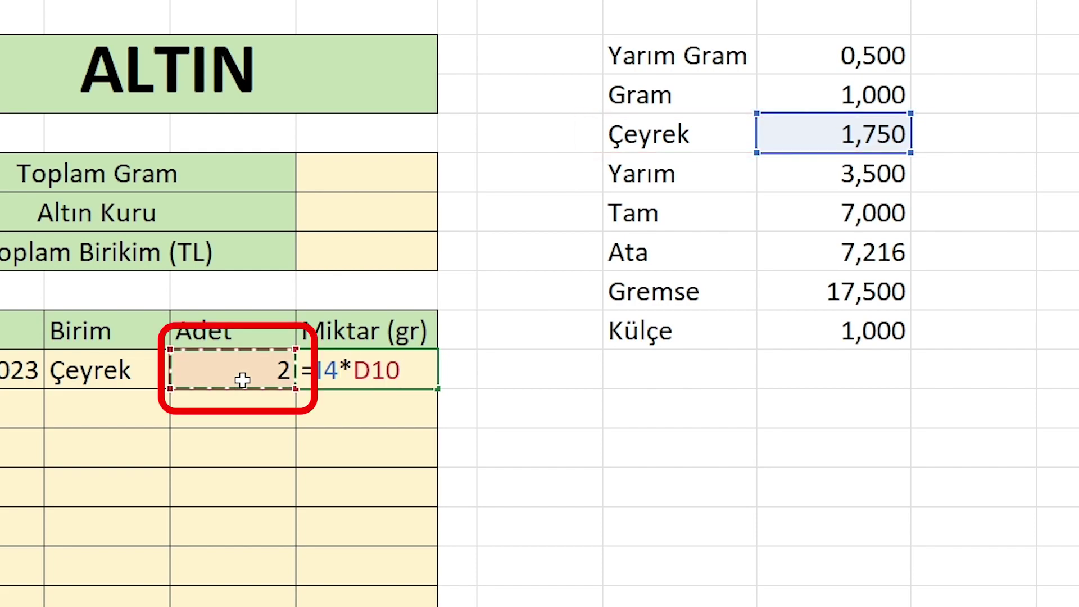
key("Return")
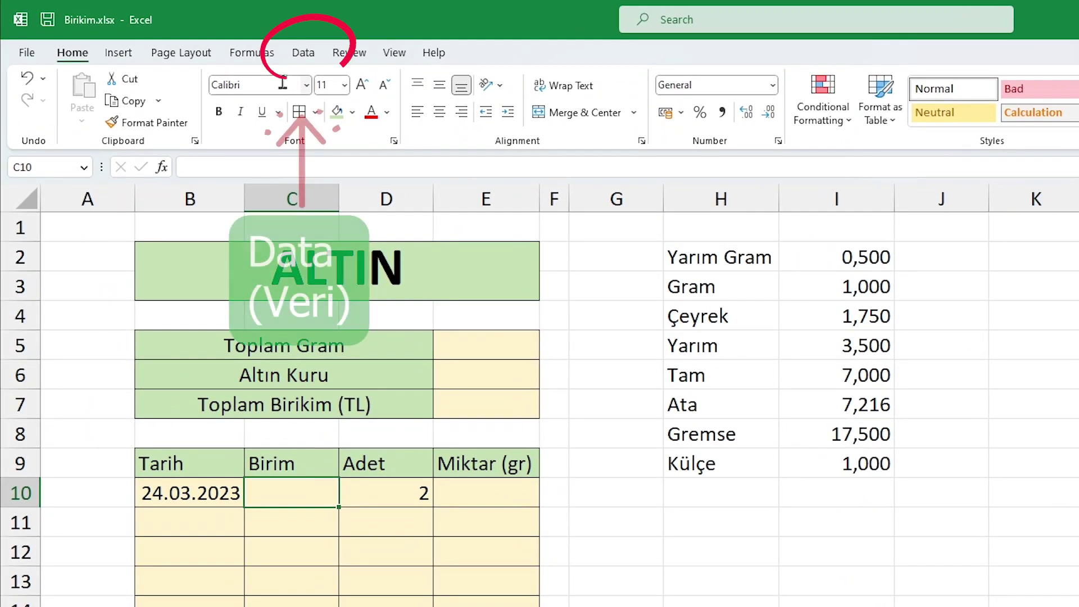
Add List data validation to C10 with source =$H$2:$H$9
left_click(241, 45)
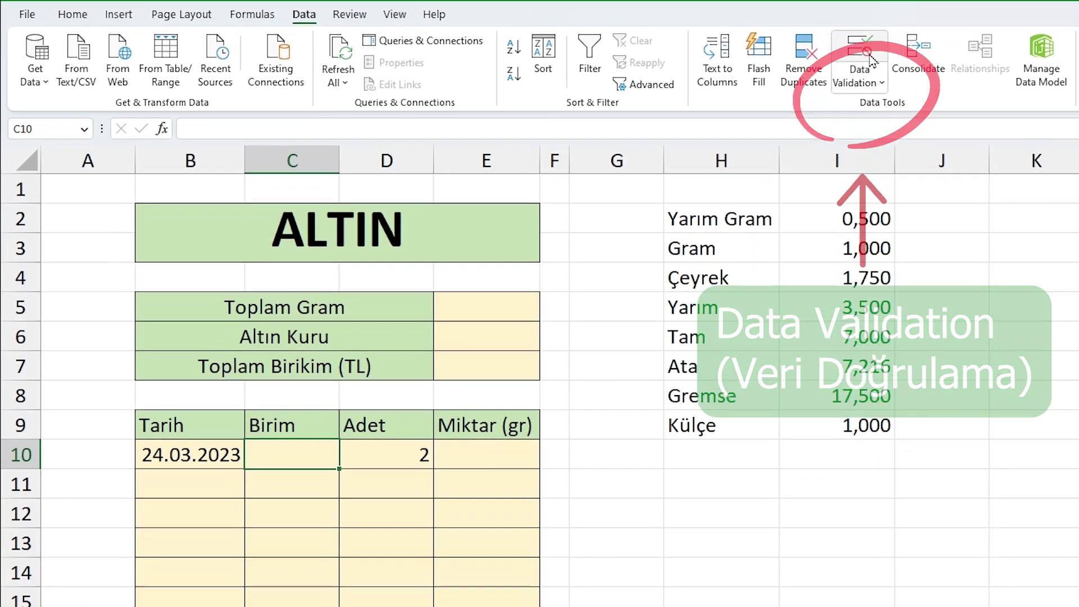
left_click(870, 57)
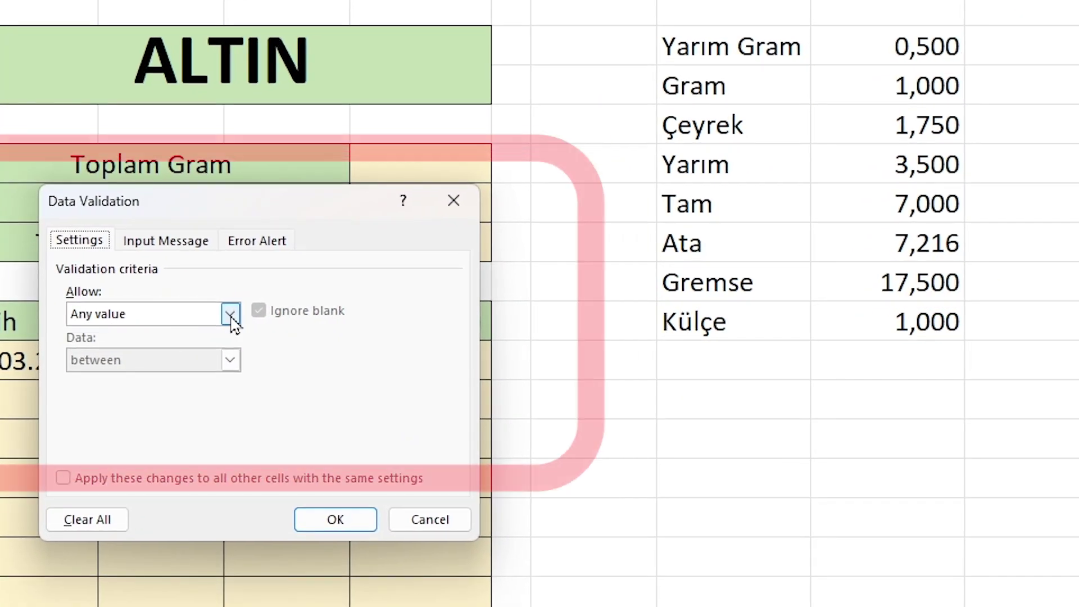
left_click(344, 313)
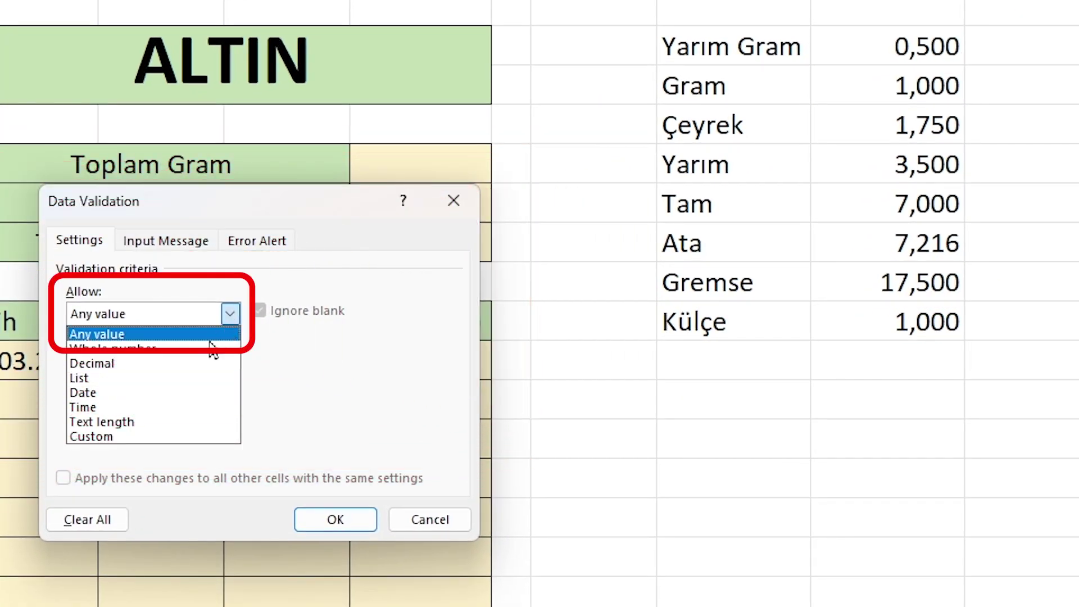
left_click(154, 378)
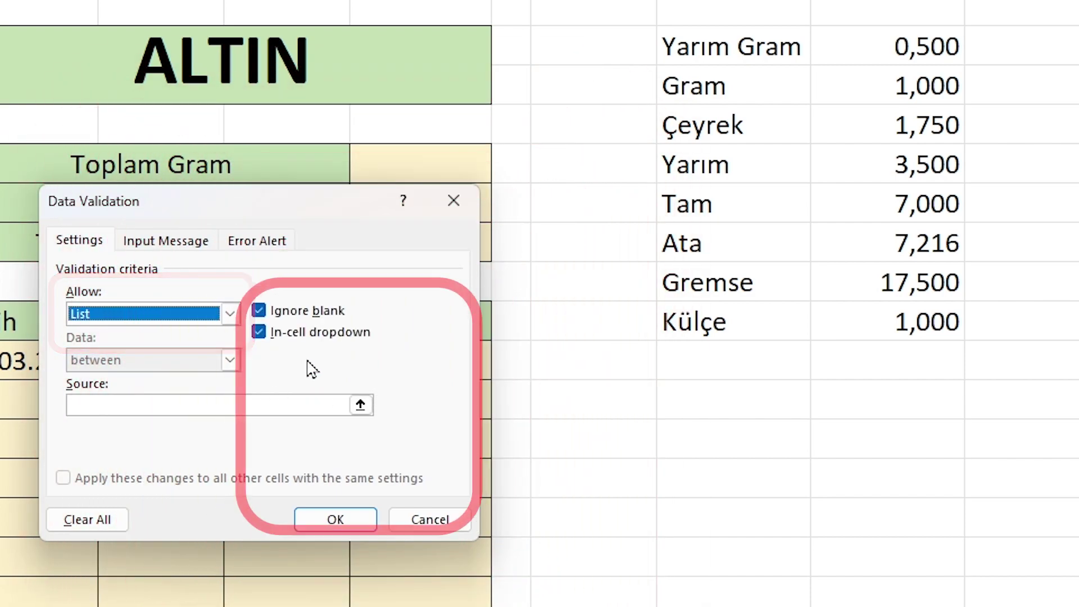
left_click(363, 408)
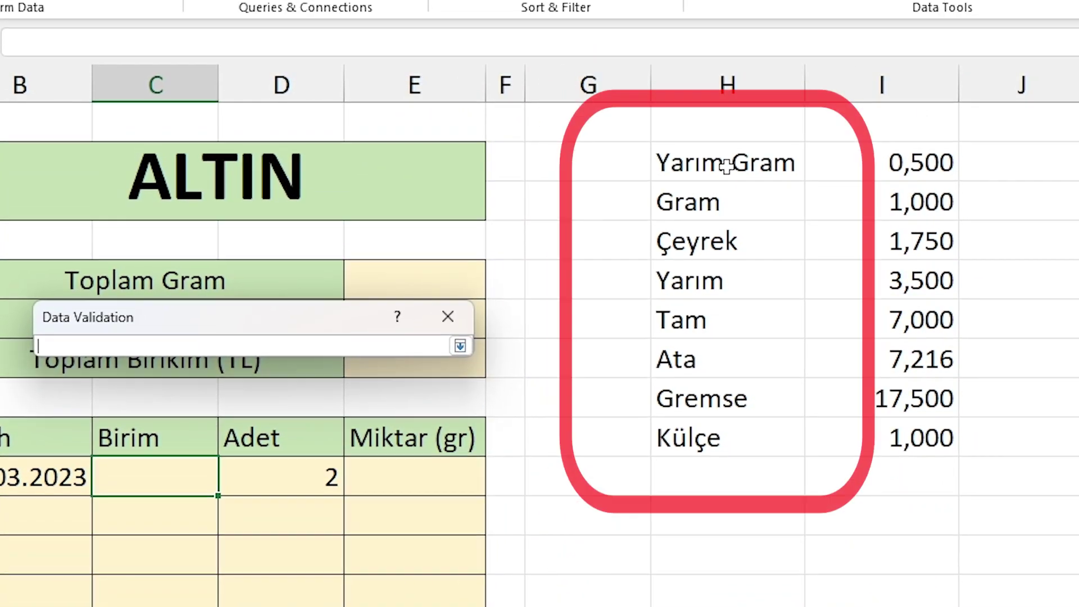
mouse_move(719, 168)
left_mouse_down()
mouse_move(710, 226)
mouse_move(724, 456)
left_mouse_up()
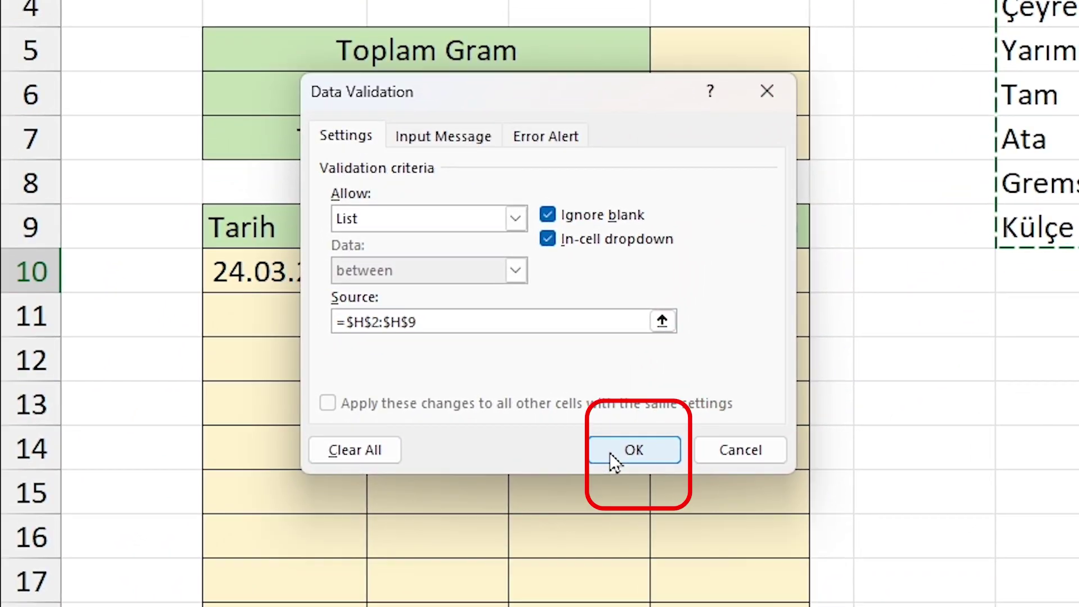
left_click(611, 454)
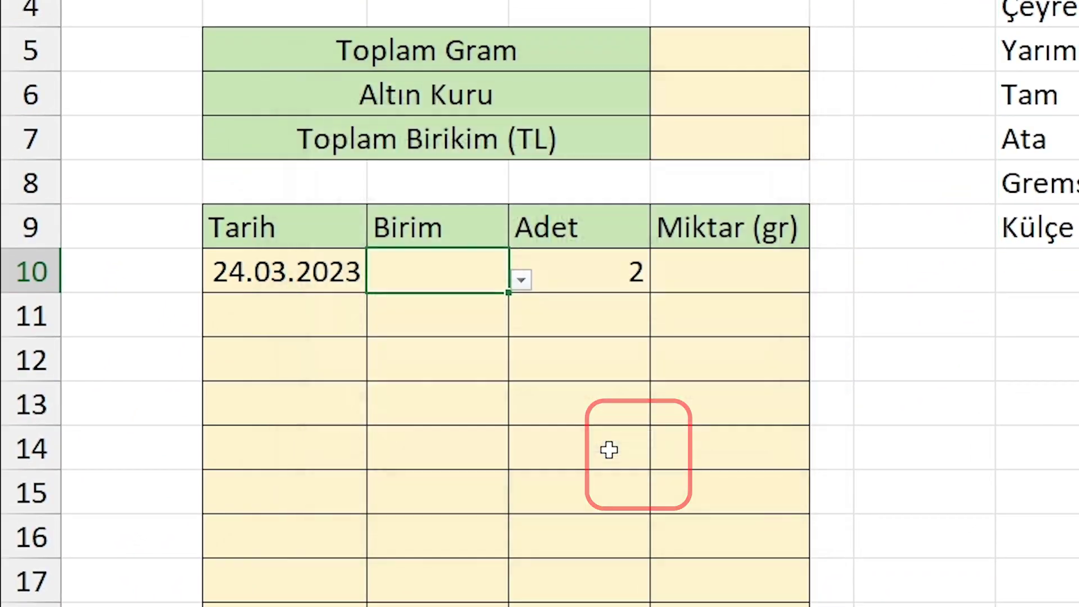
Copy C10's dropdown validation down the Birim column through row 28
left_click(495, 281)
left_click(521, 281)
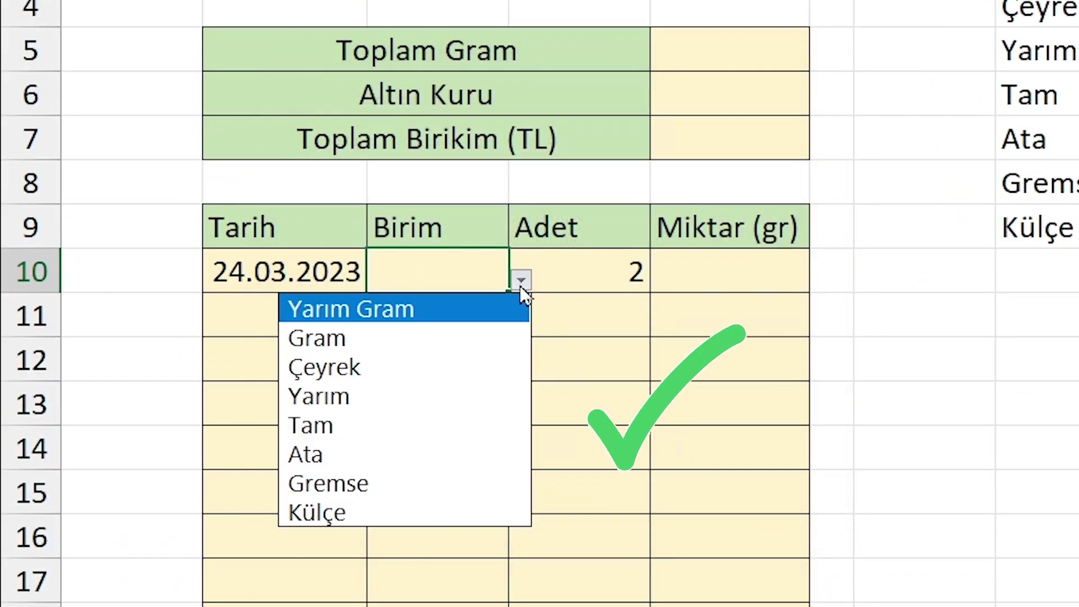
left_click(520, 285)
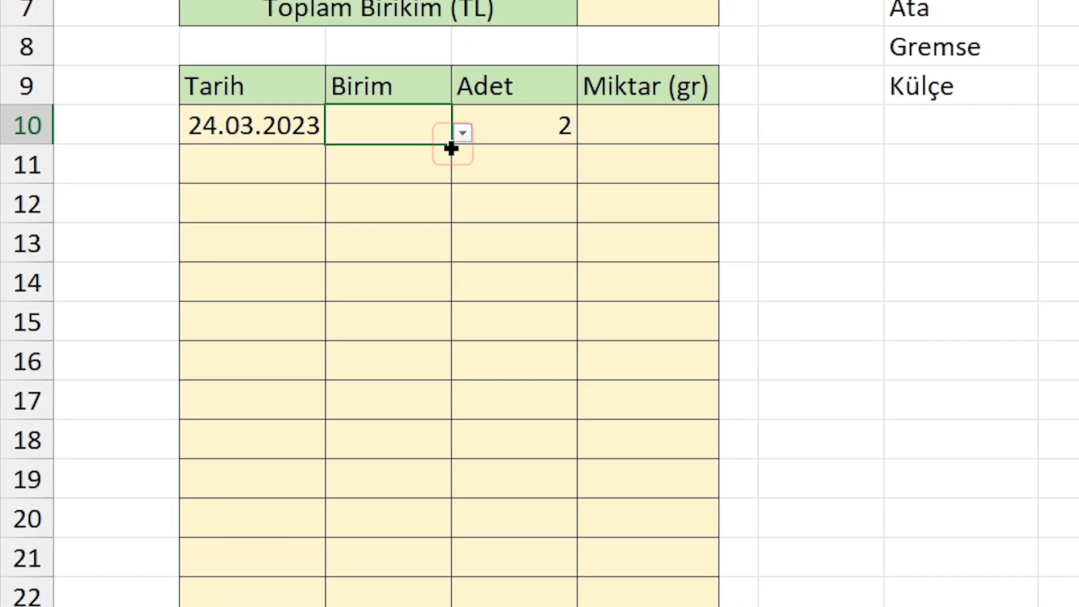
left_click_drag(451, 150, 423, 520)
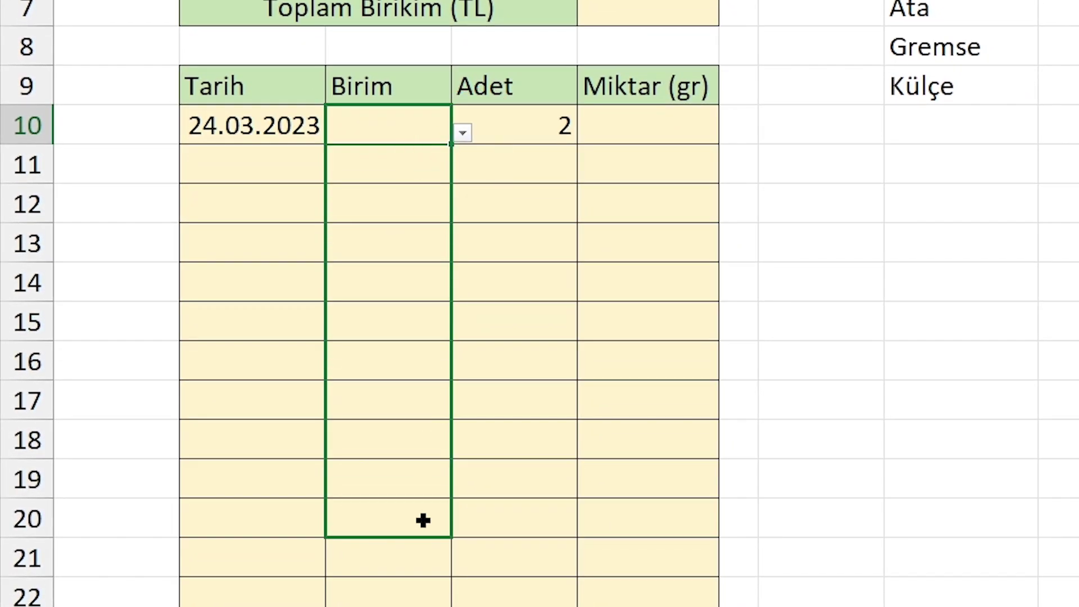
mouse_move(388, 600)
left_mouse_down()
mouse_move(387, 576)
mouse_move(404, 575)
left_mouse_up()
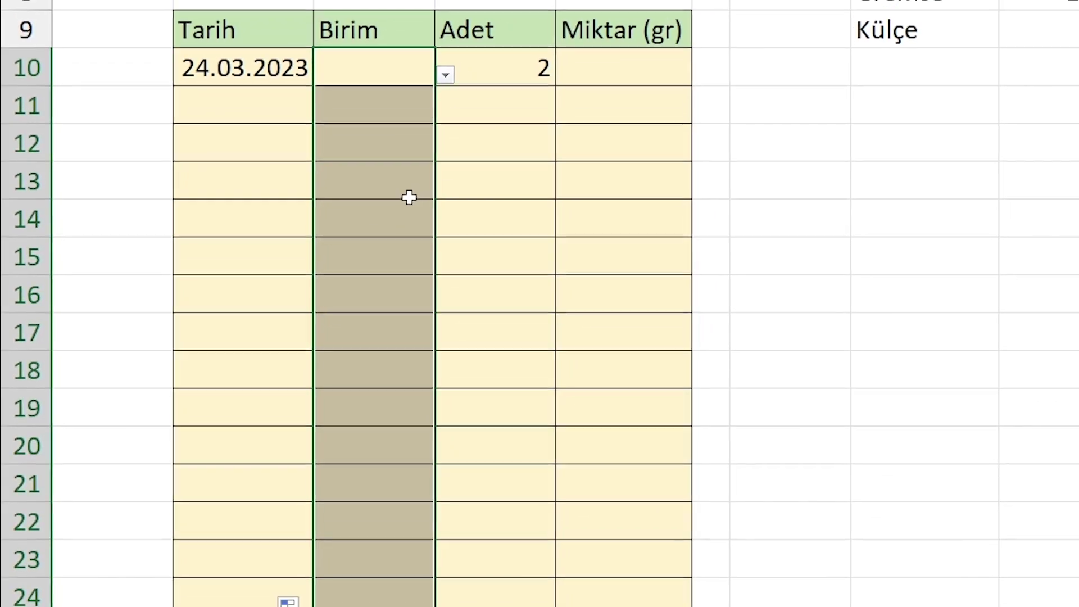
Test the dropdowns in C13 and C11, then set C10's Birim to Çeyrek
left_click(410, 200)
left_click(417, 216)
left_click(420, 219)
left_click(395, 131)
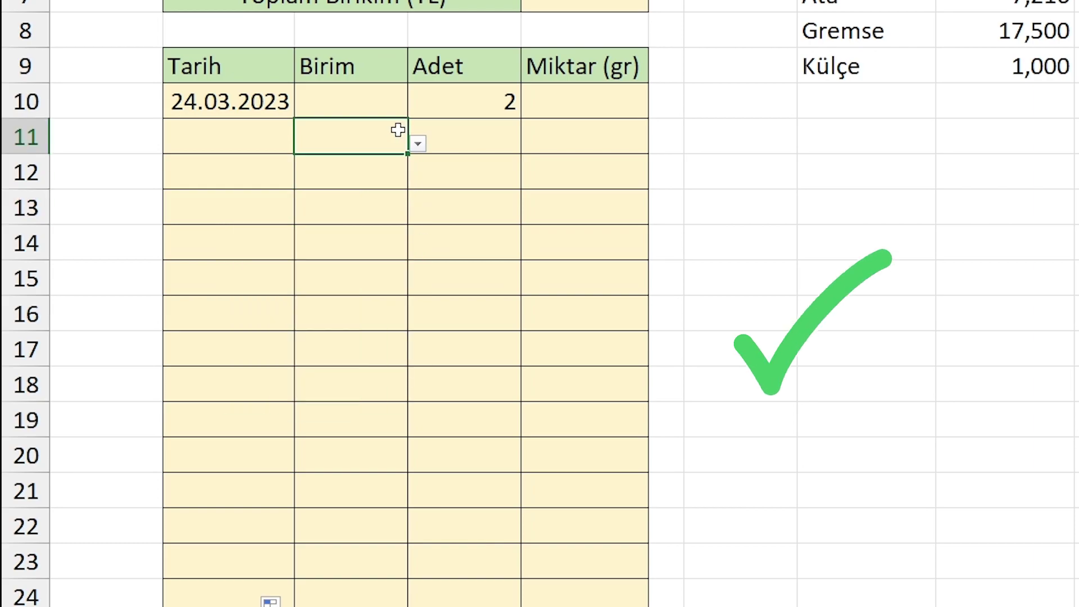
left_click(416, 142)
left_click(416, 143)
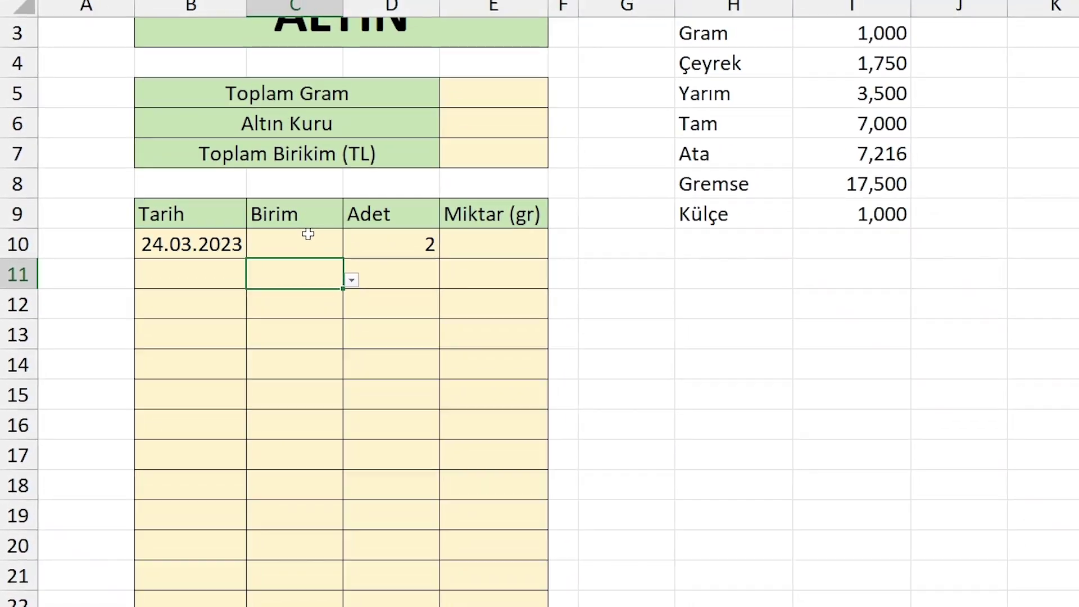
left_click(308, 234)
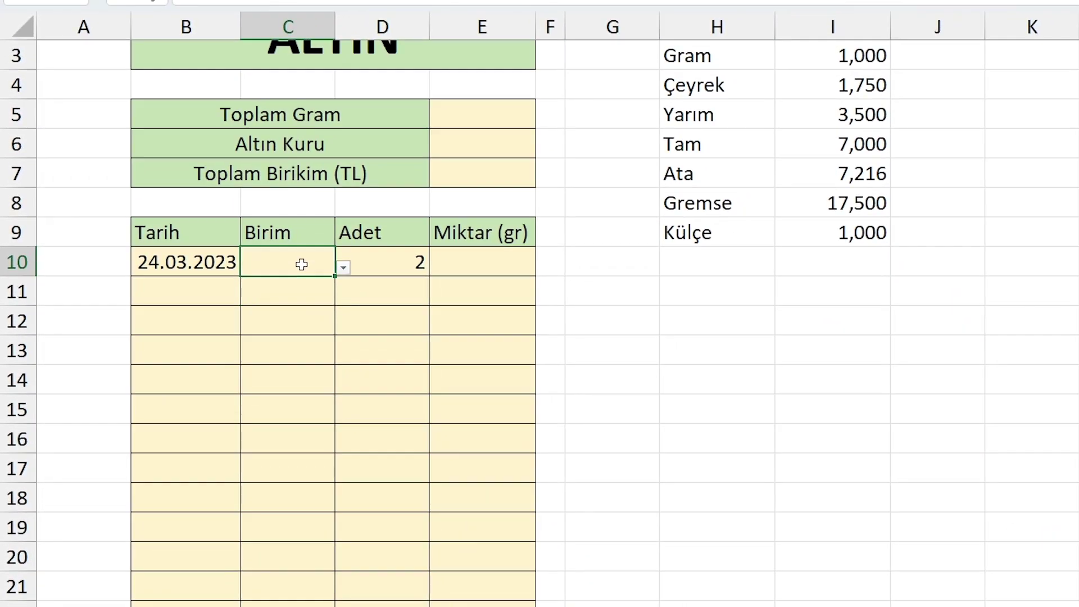
left_click(344, 268)
left_click(291, 322)
Start a VLOOKUP in E10 with the Birim cell C10 as the lookup value
left_click(470, 266)
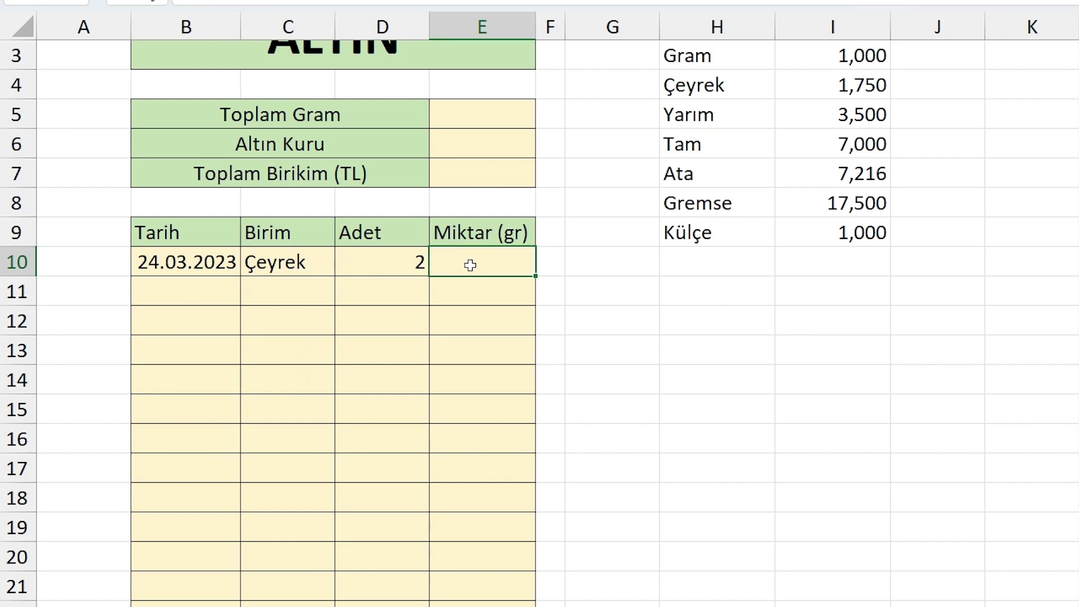
type("=")
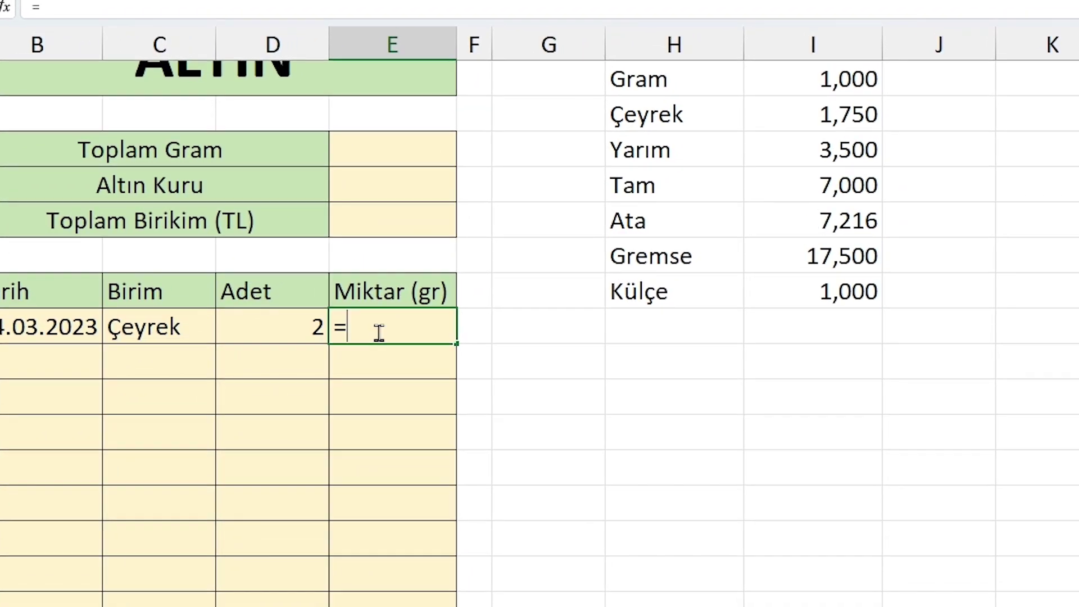
type("vl")
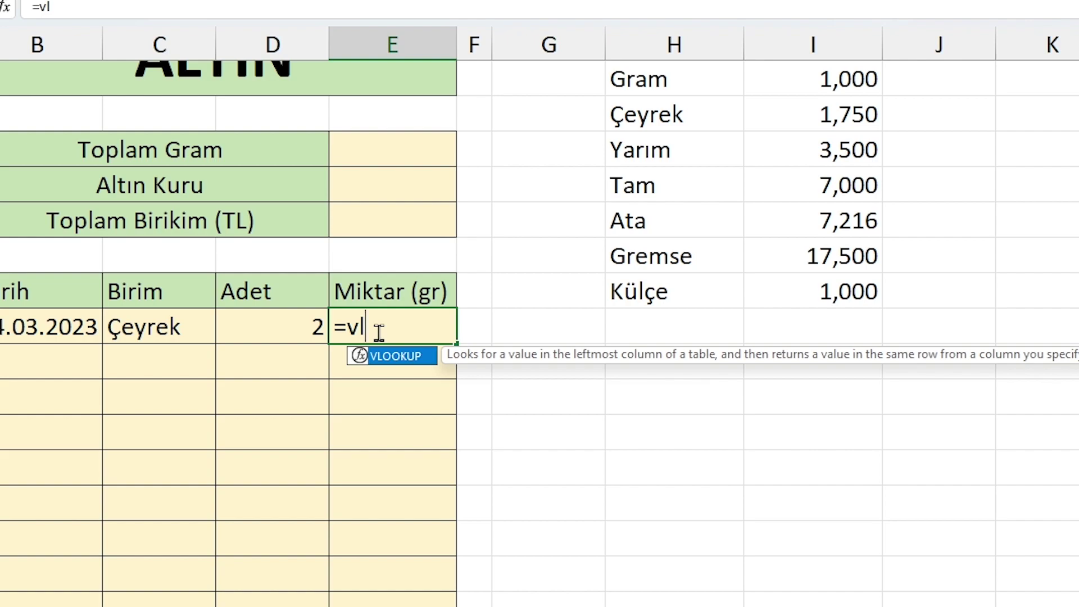
double_click(404, 358)
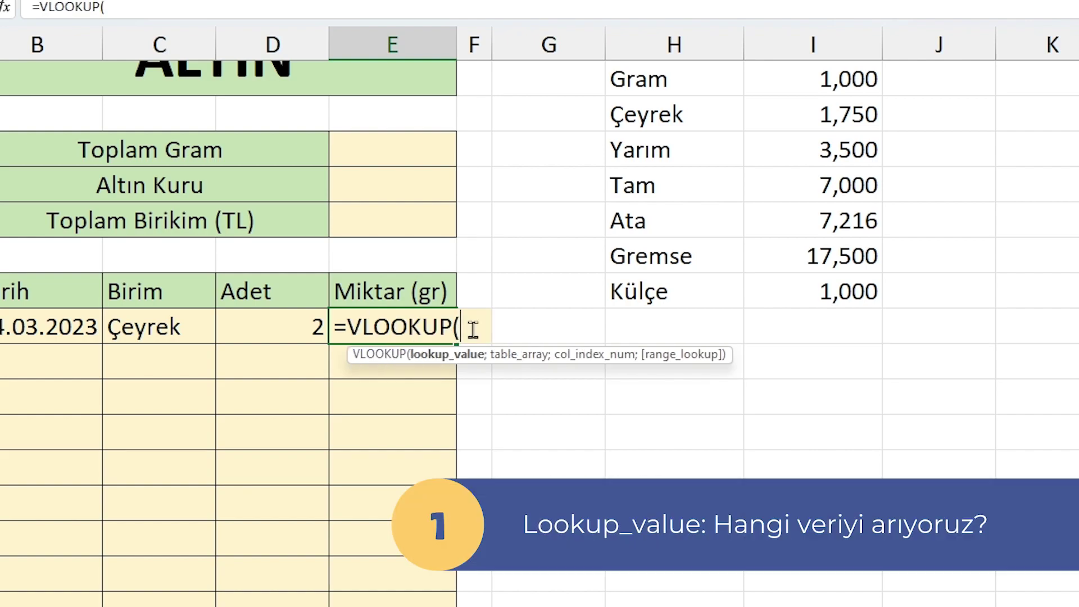
left_click(170, 327)
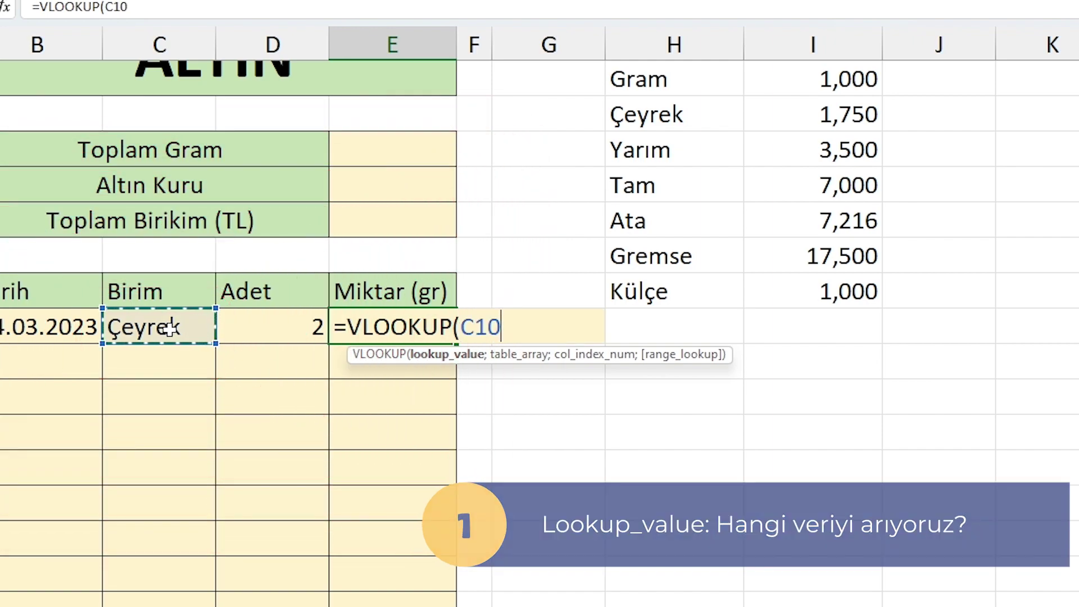
type(";")
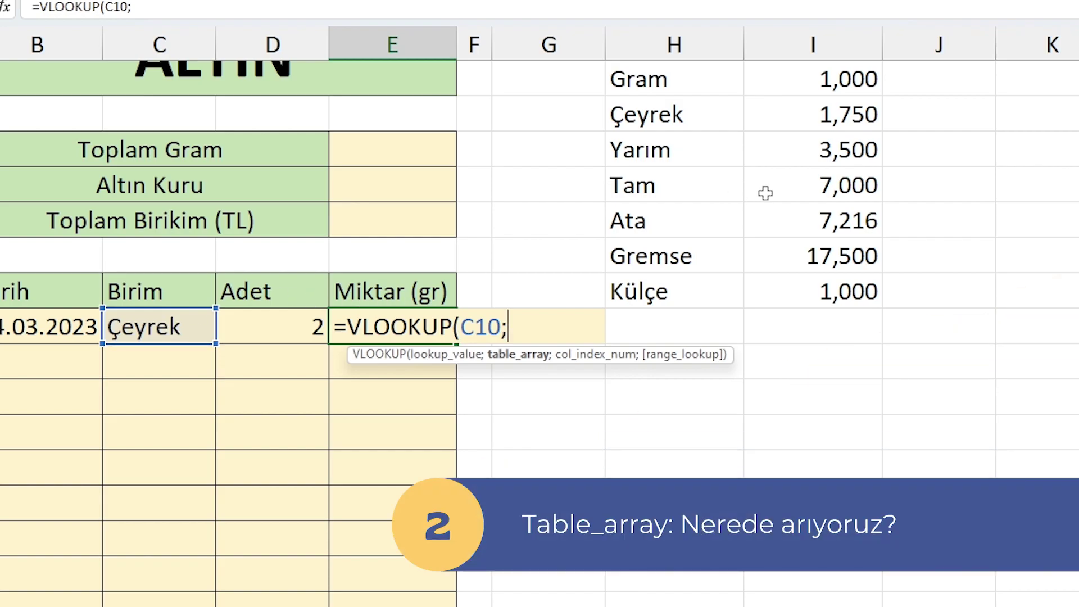
Finish the VLOOKUP with absolute range $H$2:$I$9, column 2 and exact match, returning 1,75
scroll(765, 193, "up", 1)
left_click_drag(706, 118, 797, 361)
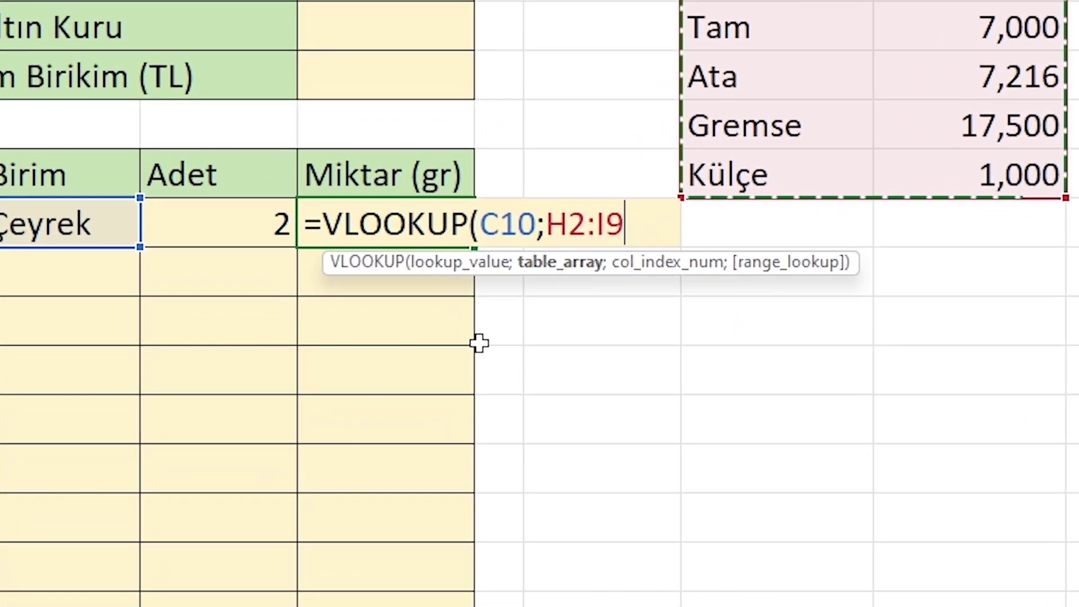
left_click_drag(612, 228, 564, 233)
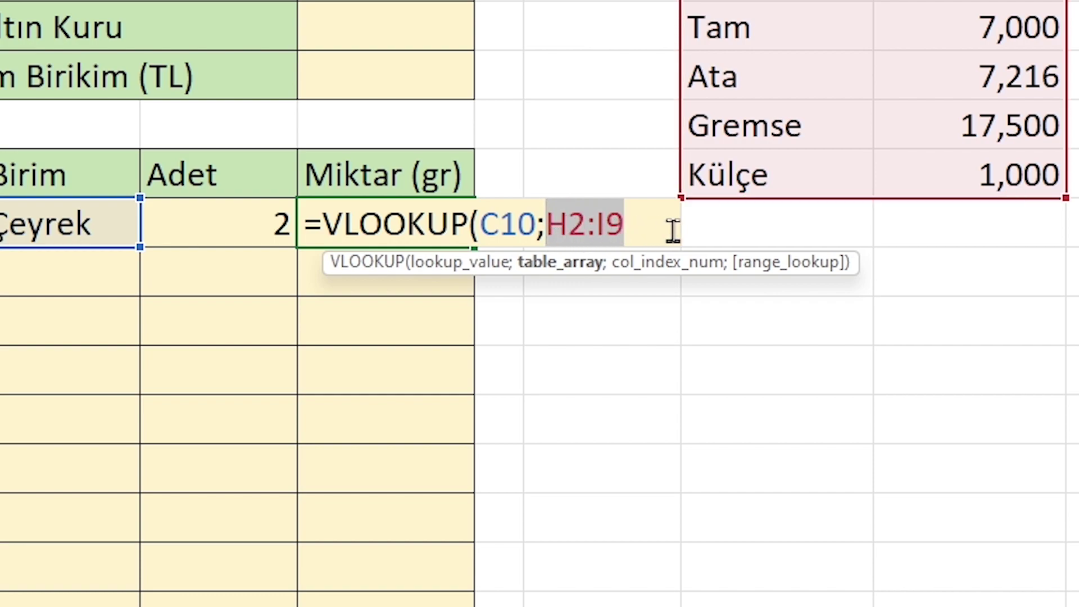
key("F4")
left_click(731, 227)
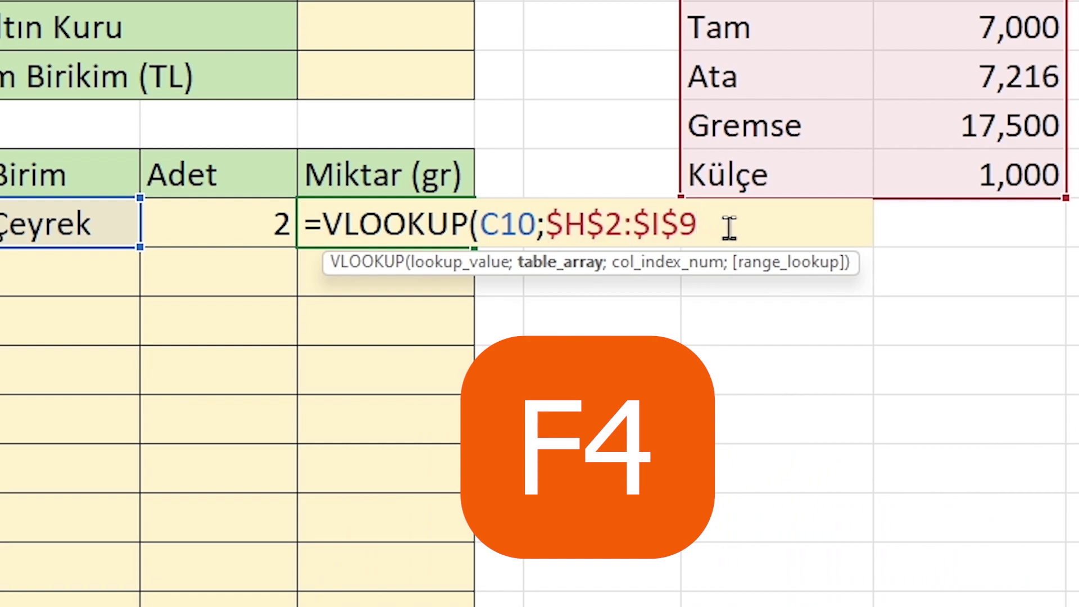
type(";2")
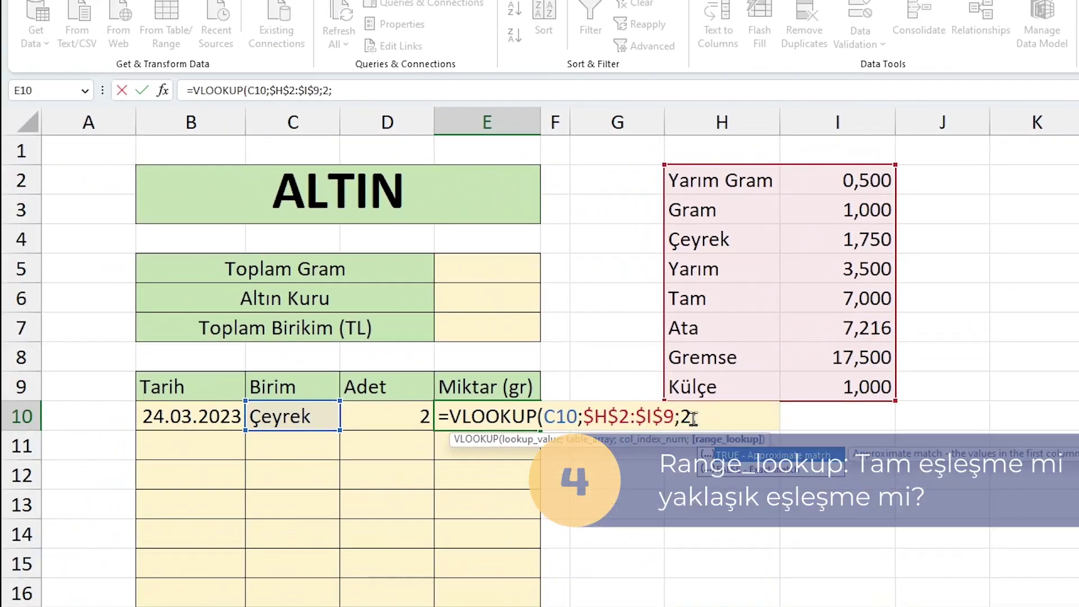
type(";")
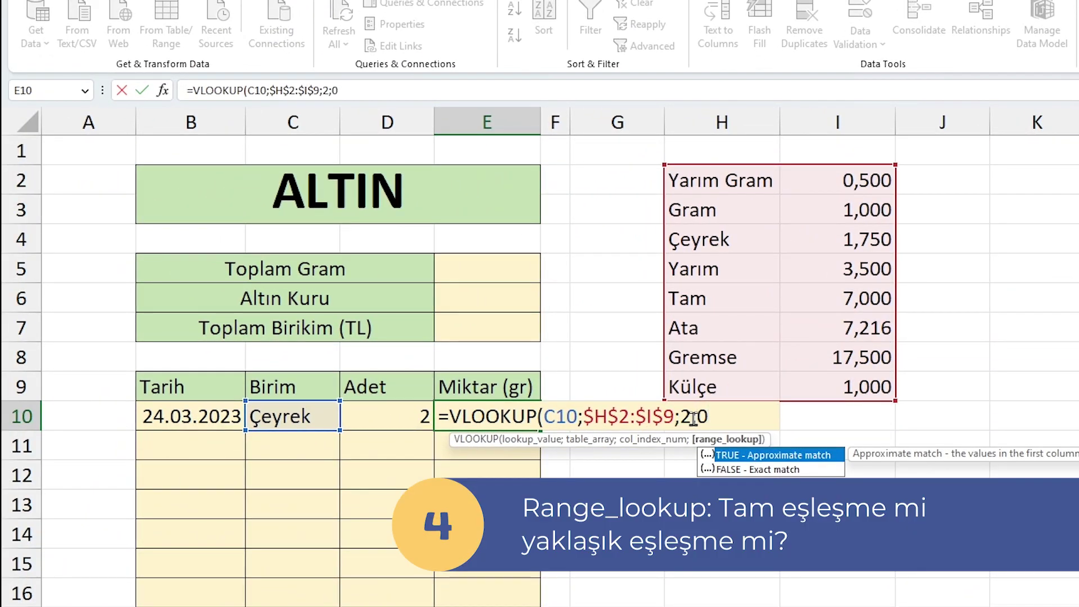
key("Return")
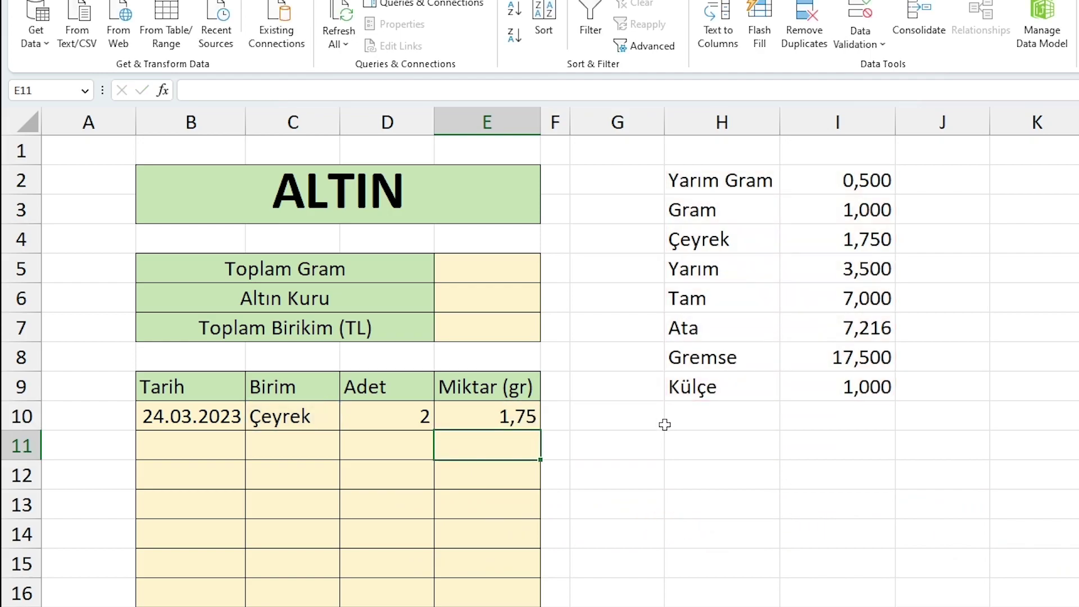
left_click(500, 415)
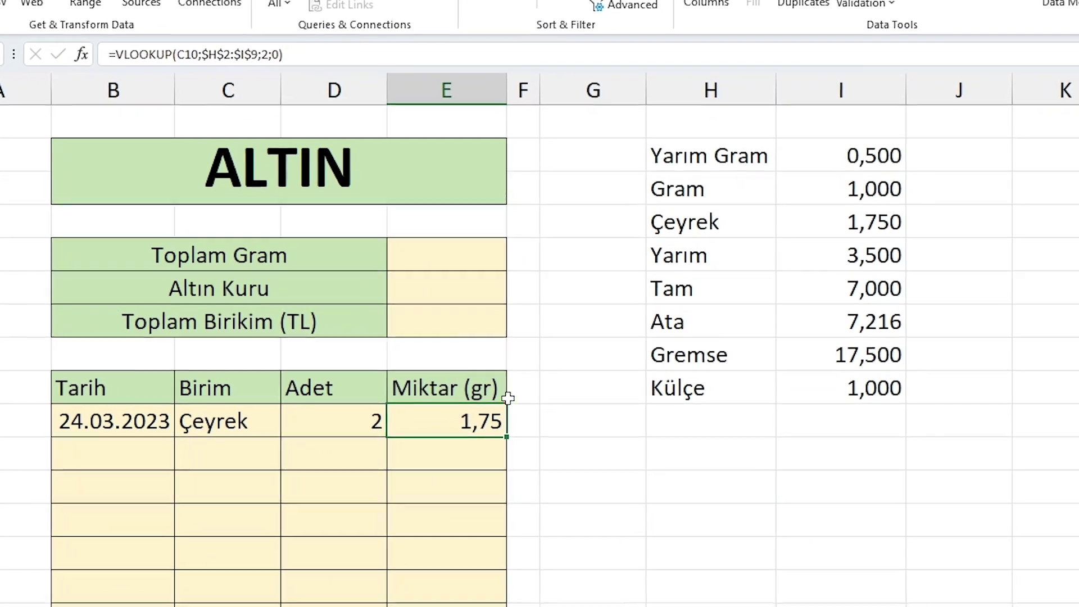
left_click(261, 417)
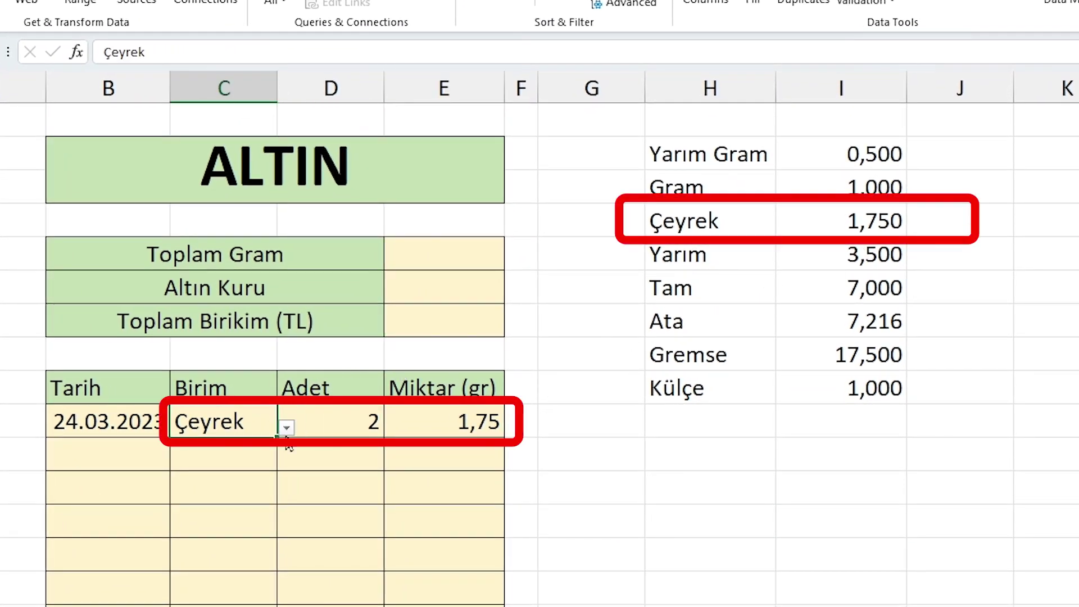
left_click(287, 432)
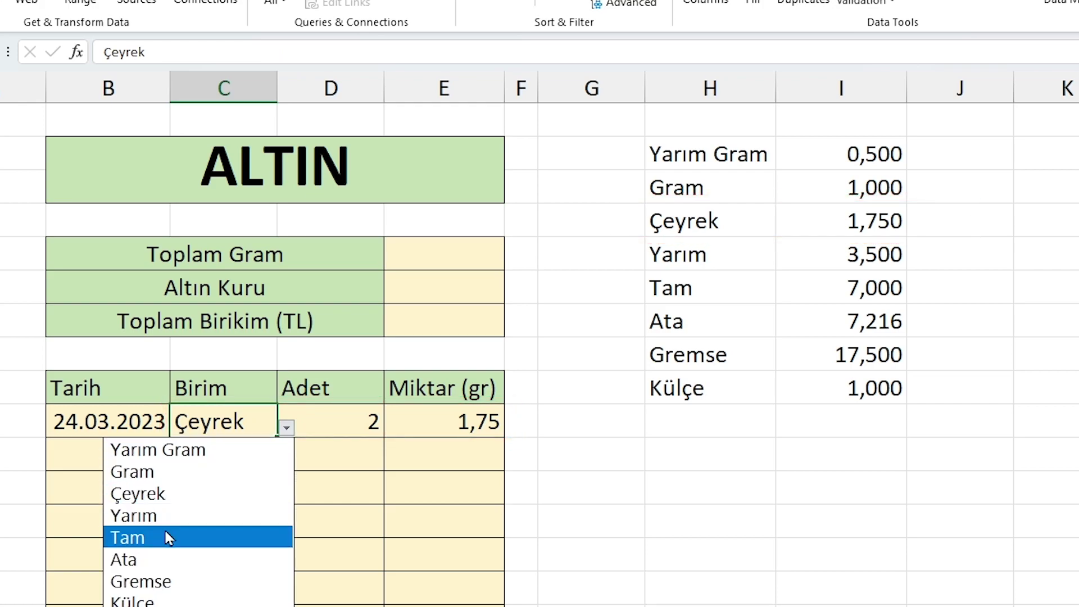
left_click(172, 558)
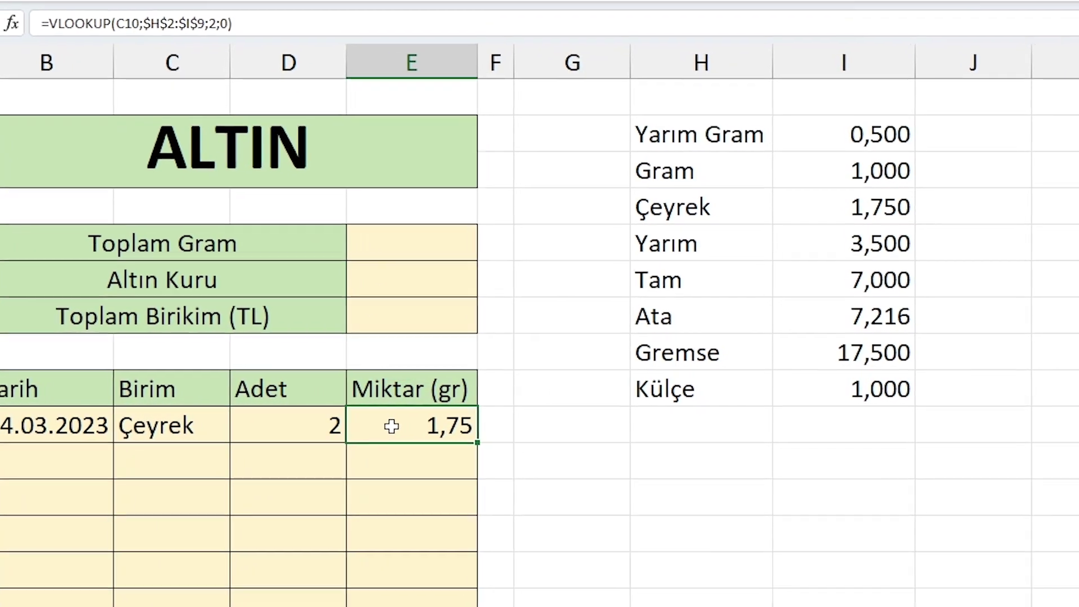
Append *D10 to E10's VLOOKUP formula so Miktar shows 3,5 grams
double_click(420, 421)
left_click(701, 426)
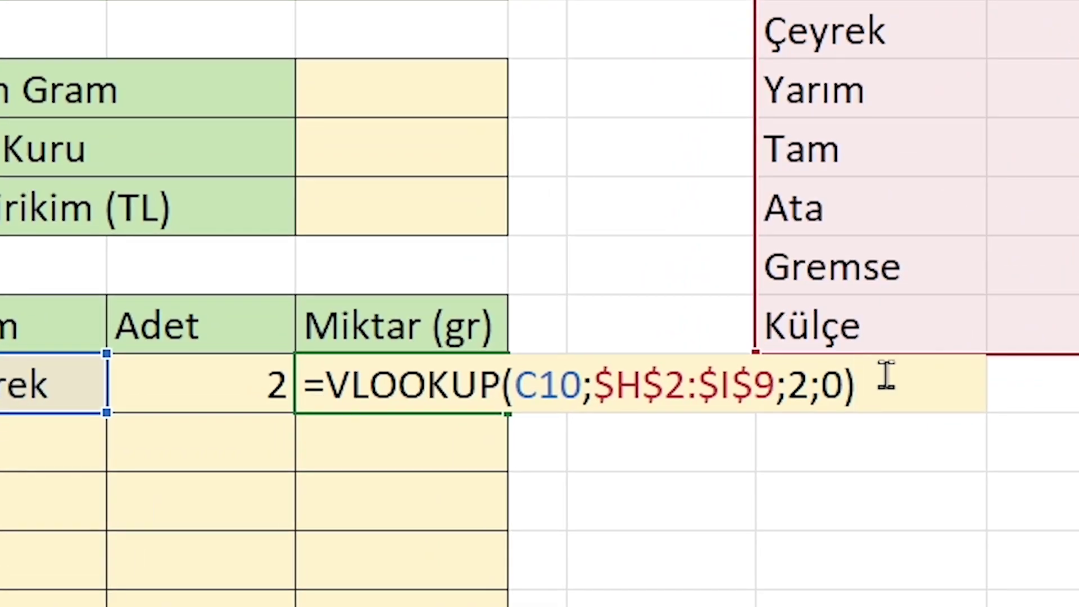
type("*")
left_click(194, 392)
key("Return")
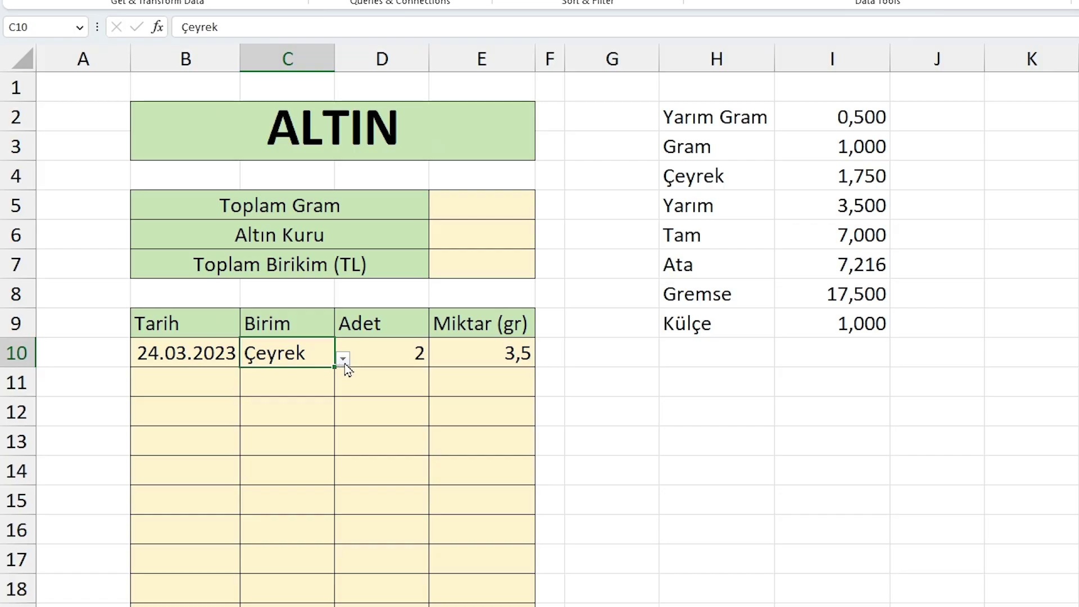
Change row 10 to Birim Gremse with Adet 3, so Miktar reads 52,5
left_click(343, 359)
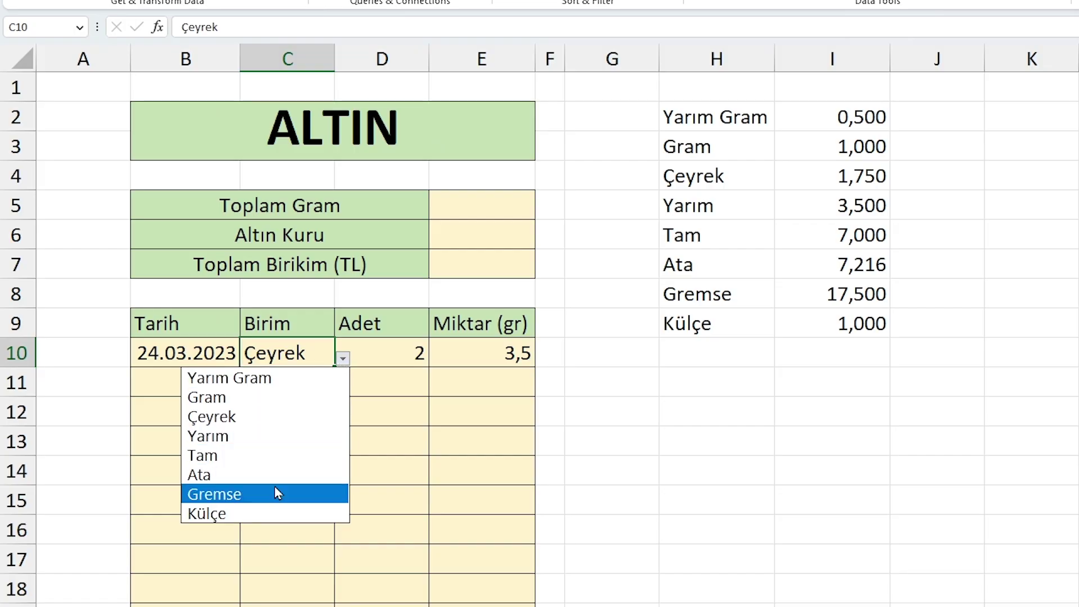
left_click(276, 493)
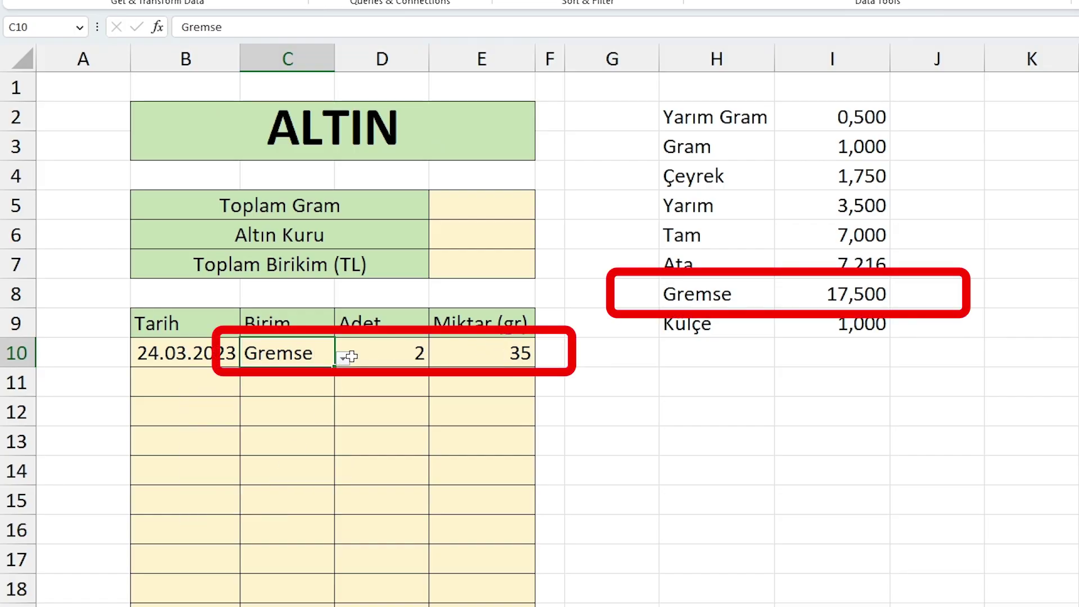
left_click(369, 346)
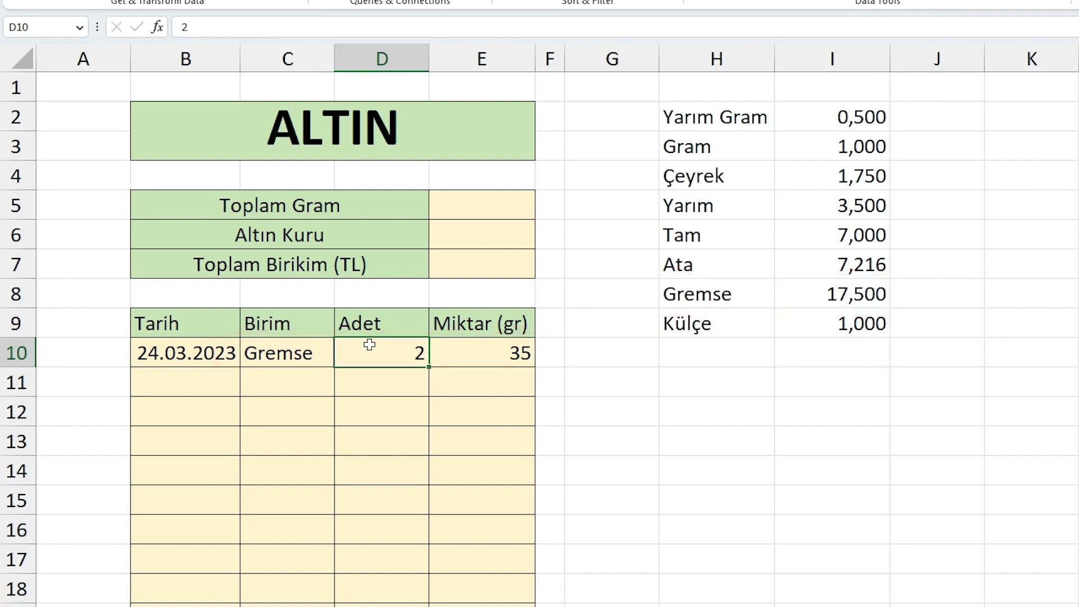
type("3")
key("Return")
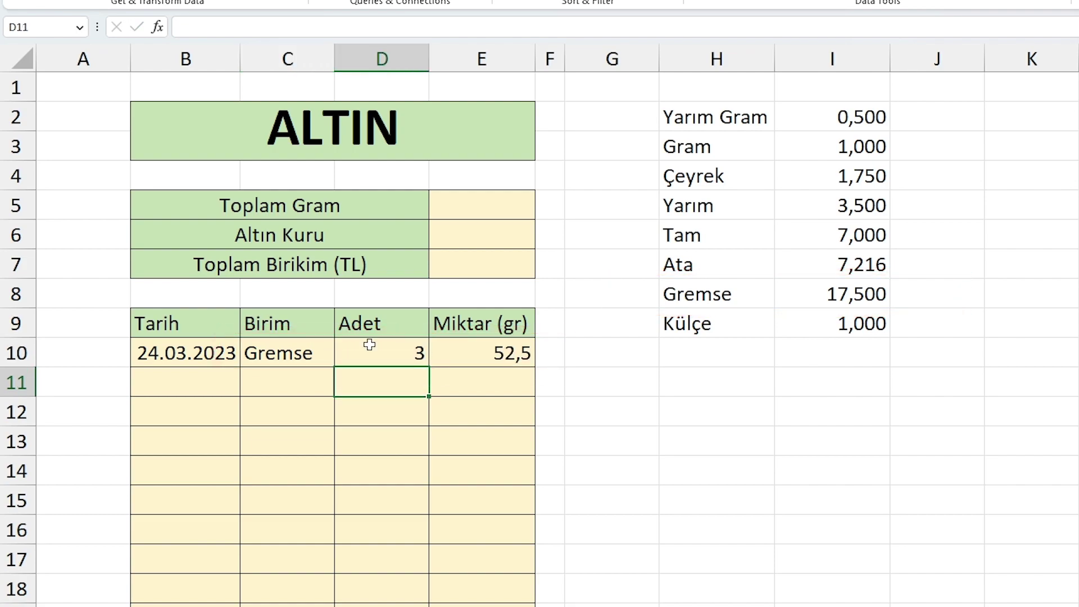
left_click(284, 390)
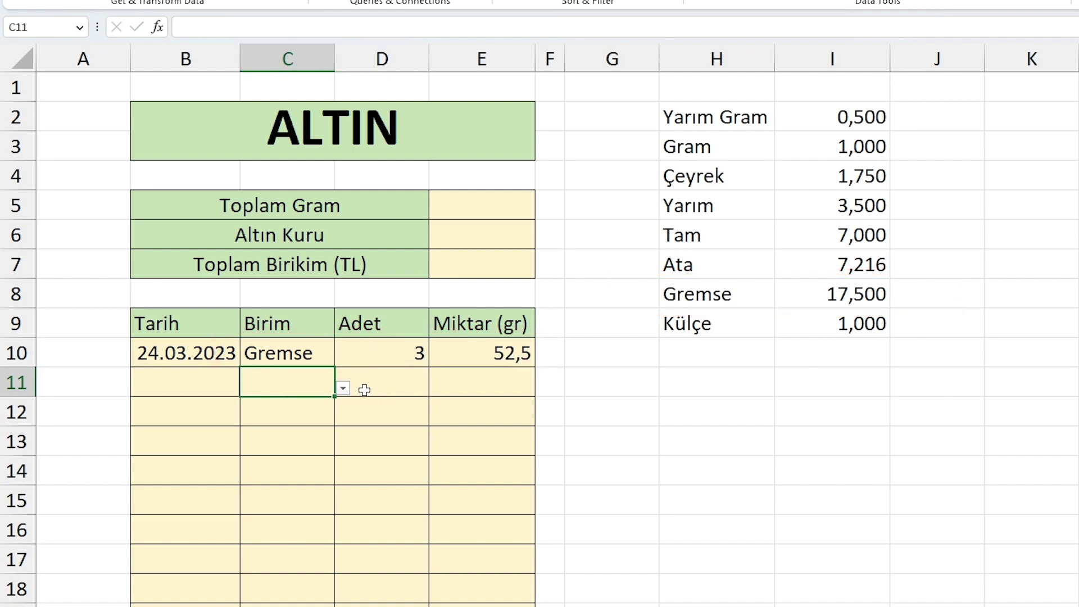
left_click(498, 359)
Fill E10's Miktar formula down to E29, leaving #N/A in the empty rows
left_click_drag(537, 368, 410, 552)
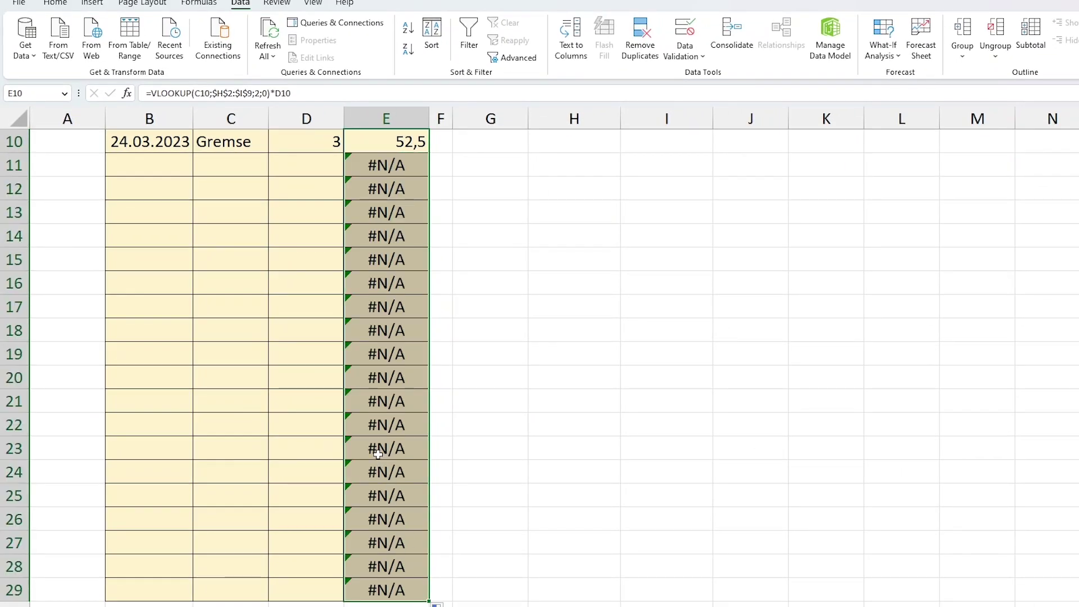
scroll(427, 450, "up", 2)
left_click(465, 322)
left_click(425, 306)
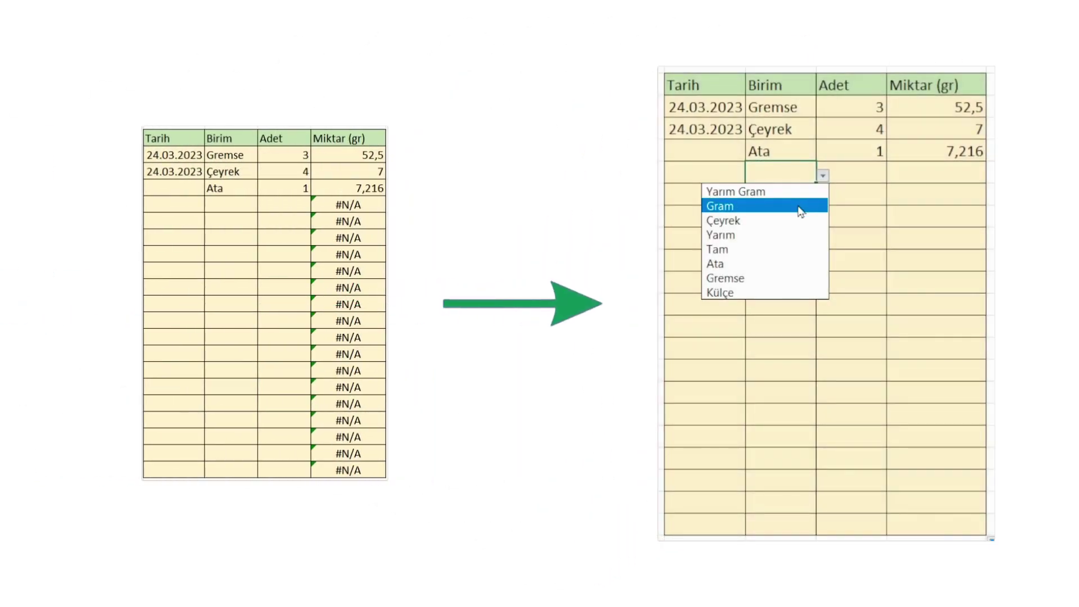
left_click(878, 174)
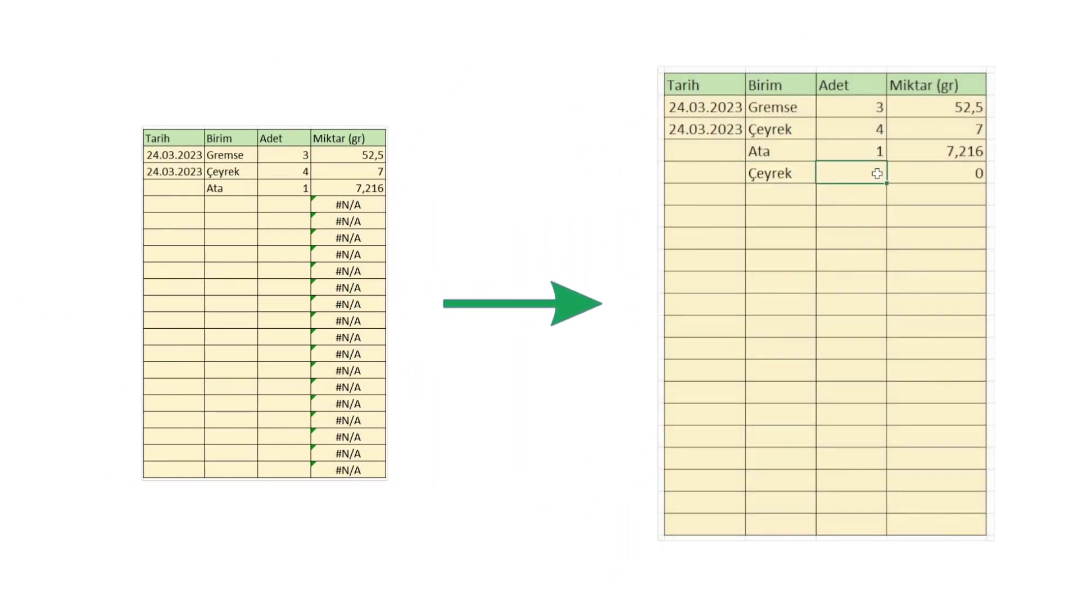
type("12")
key("Return")
left_click(784, 197)
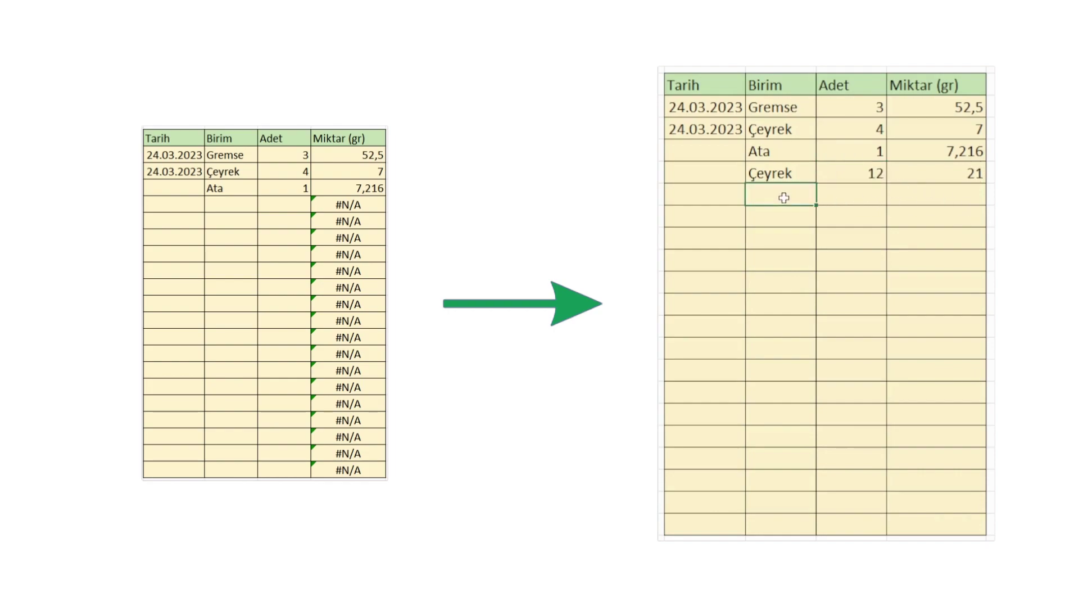
left_click(823, 198)
left_click(785, 281)
left_click(872, 199)
type("2")
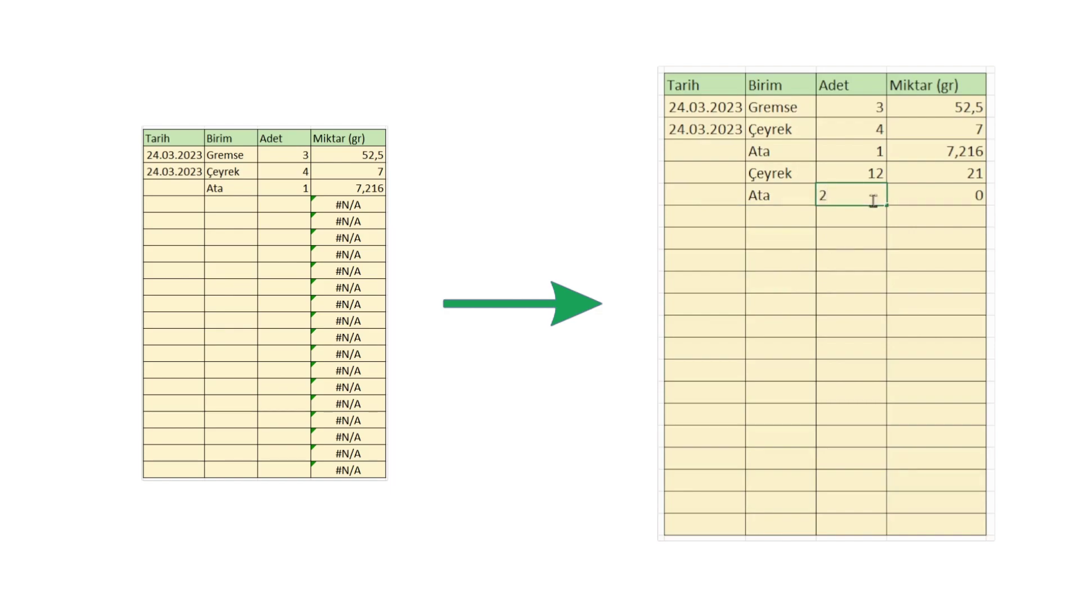
key("Return")
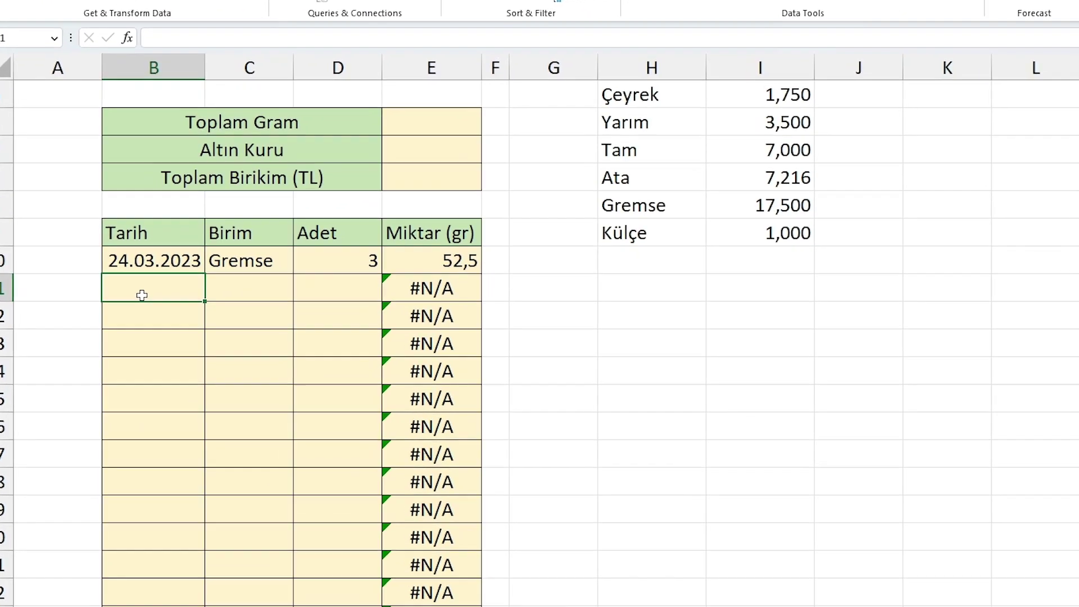
Add a 24.03.2023 entry of 4 Çeyrek in row 11, giving 7 grams
type("24.")
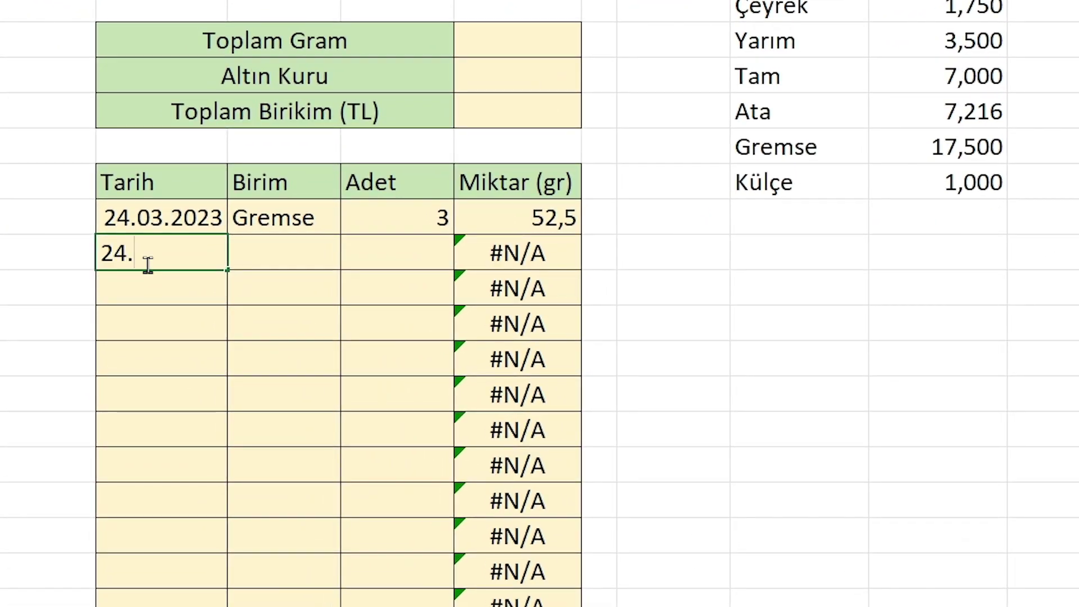
type("03.2023")
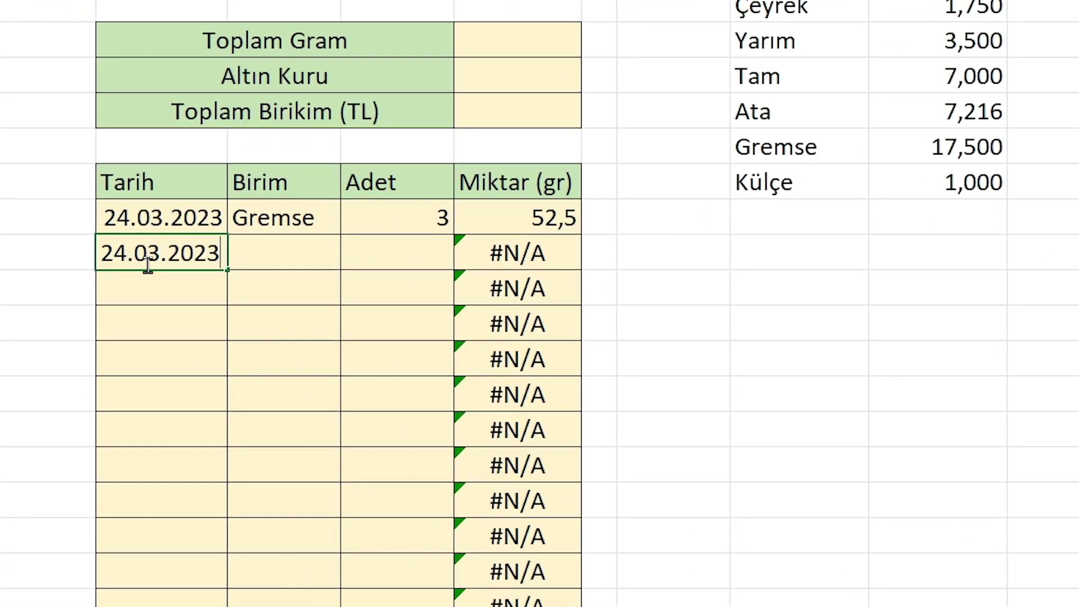
key("Tab")
left_click(351, 260)
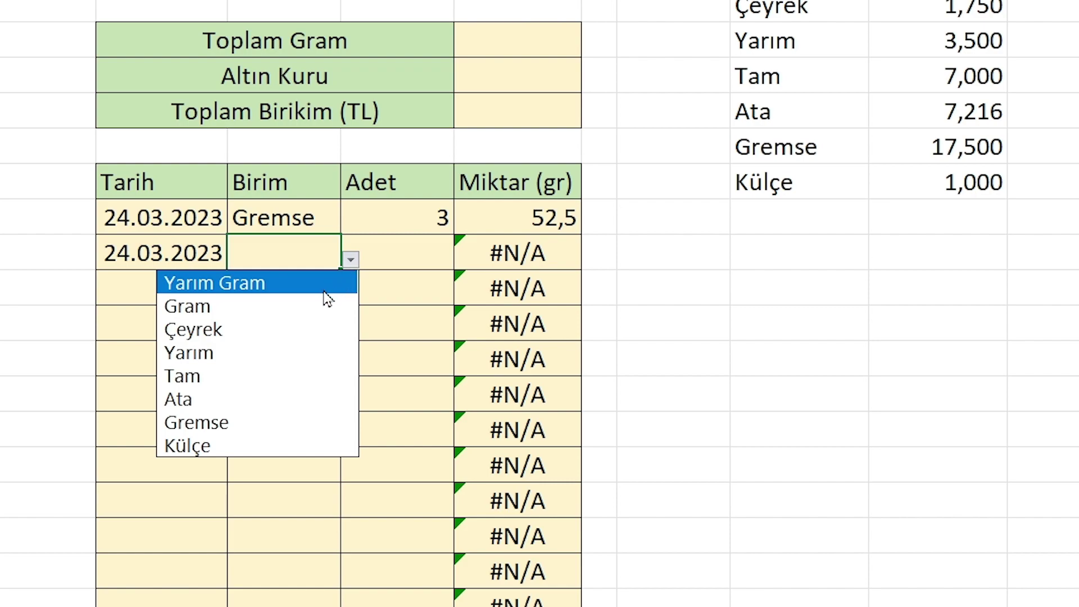
left_click(309, 330)
left_click(422, 262)
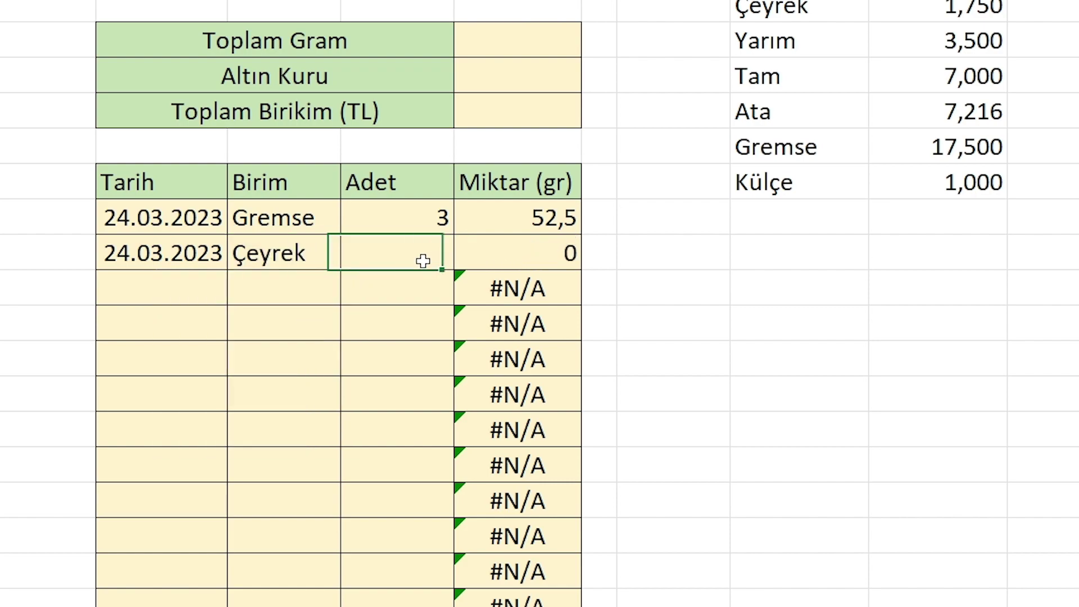
type("4")
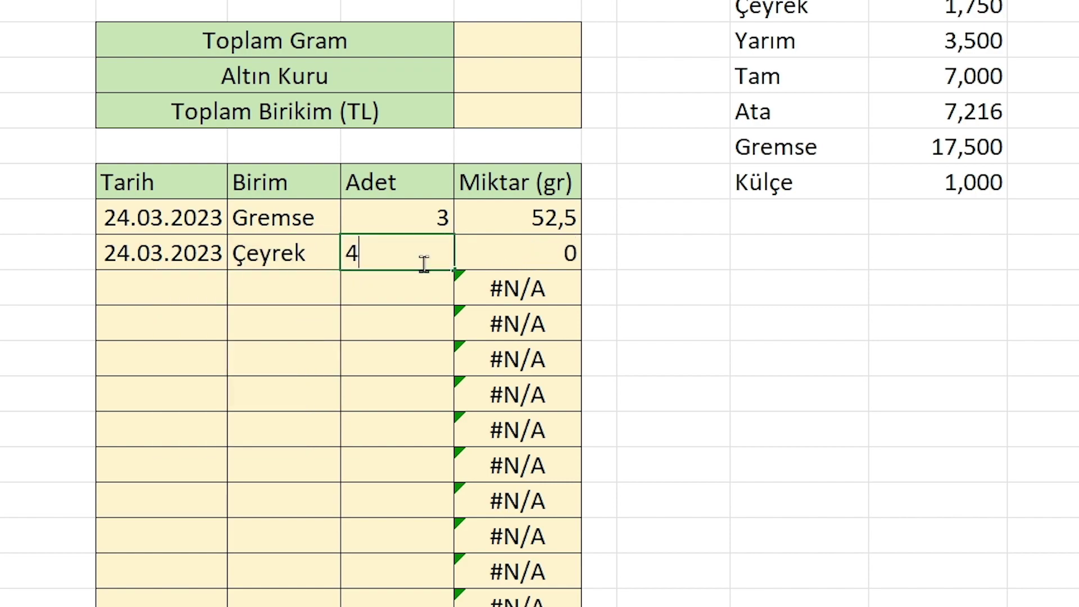
key("Return")
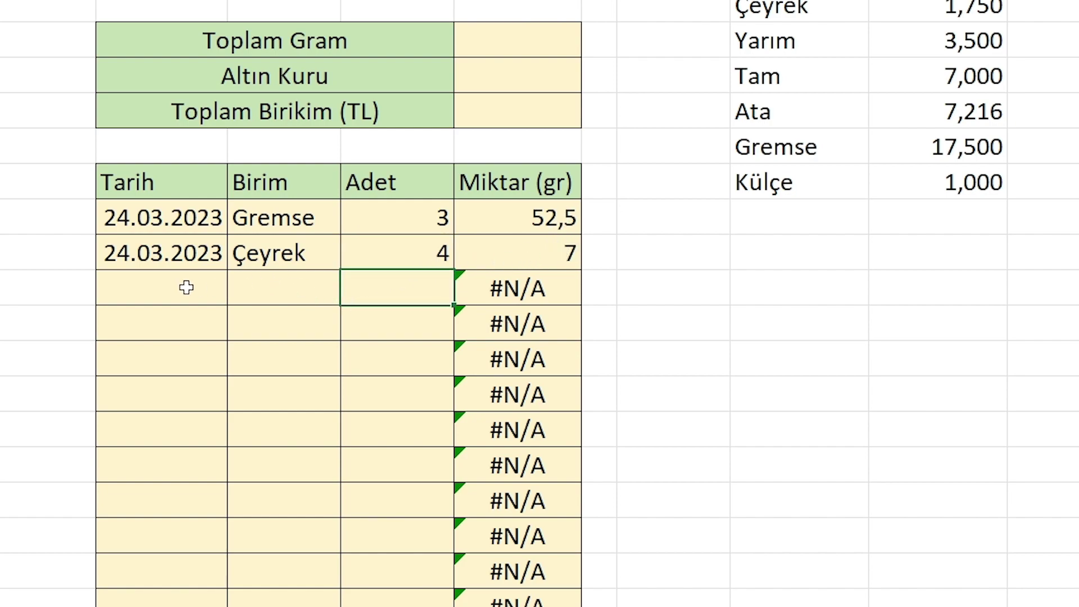
Add an entry of 1 Ata in row 12, giving 7,216 grams
left_click(256, 294)
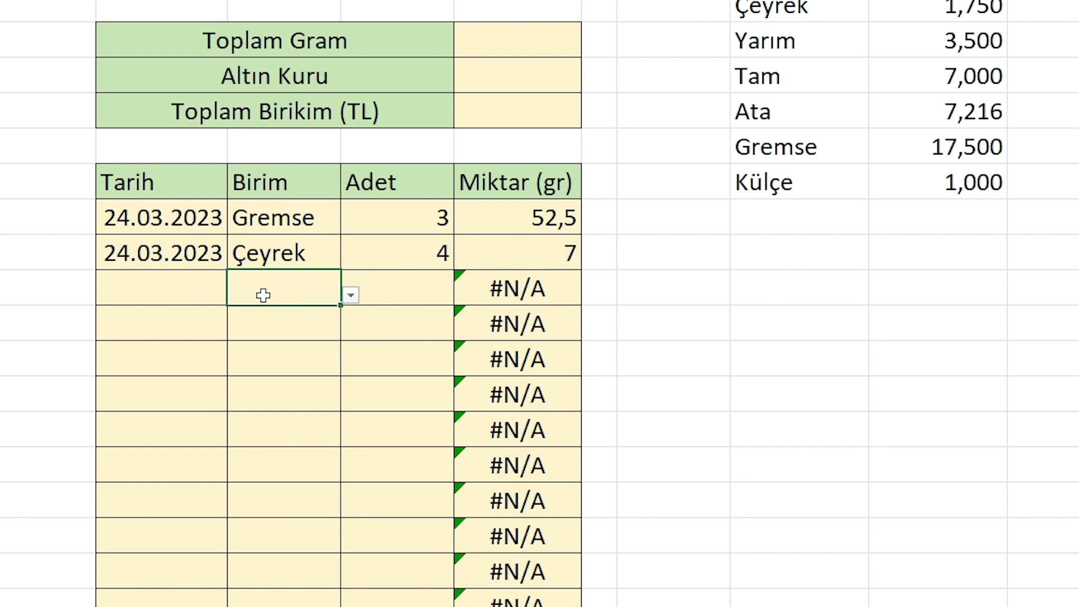
left_click(351, 295)
left_click(230, 434)
left_click(381, 287)
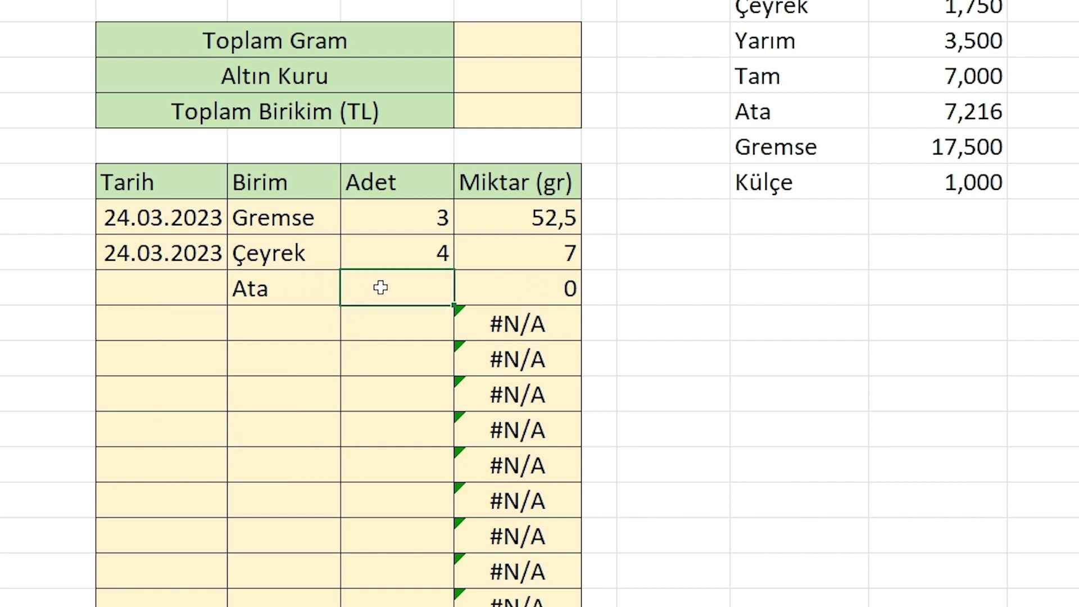
type("1")
key("Return")
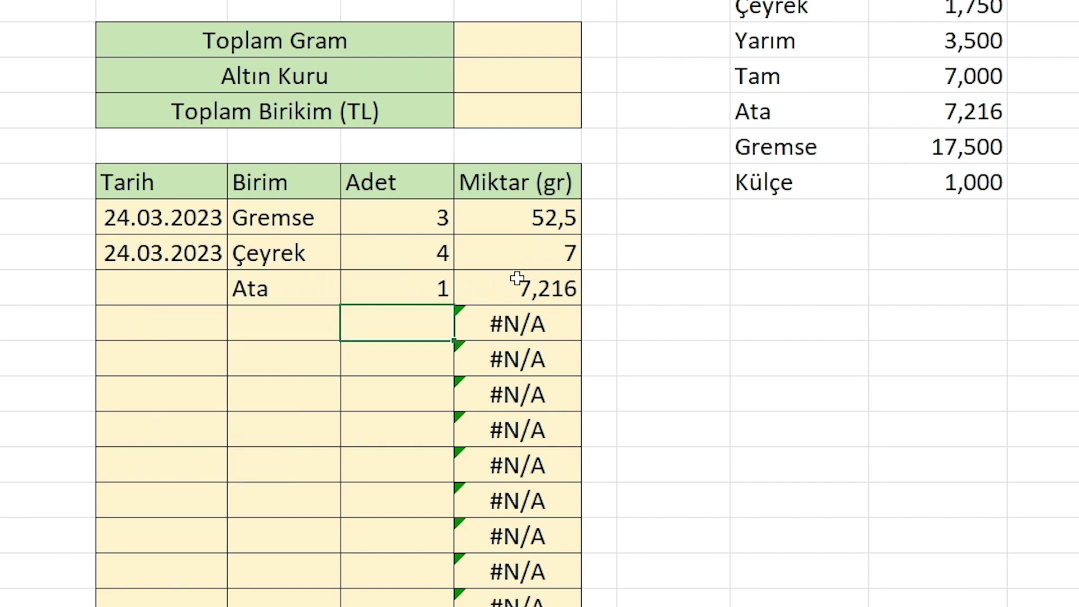